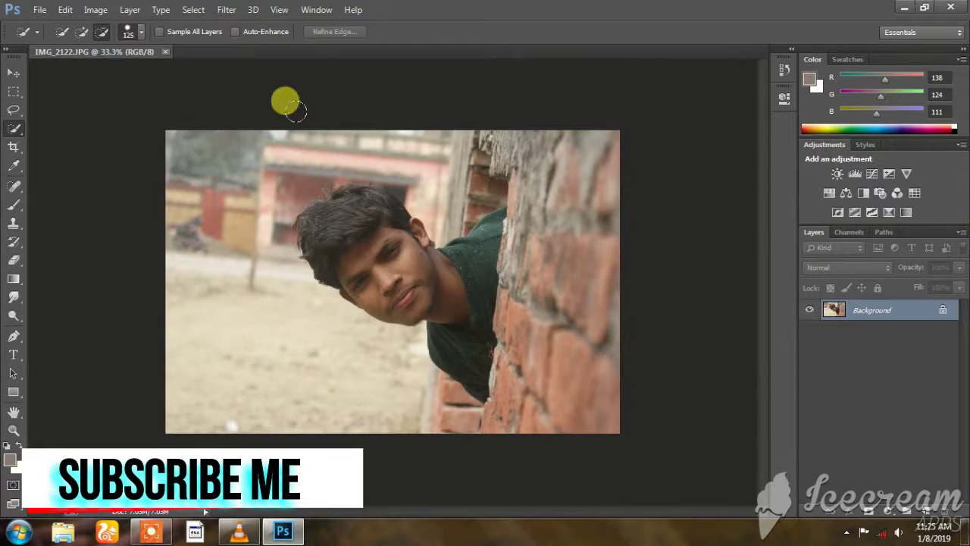
Zoom in on the face and heal the cheek spots with the Spot Healing Brush.
click(409, 282)
key(j)
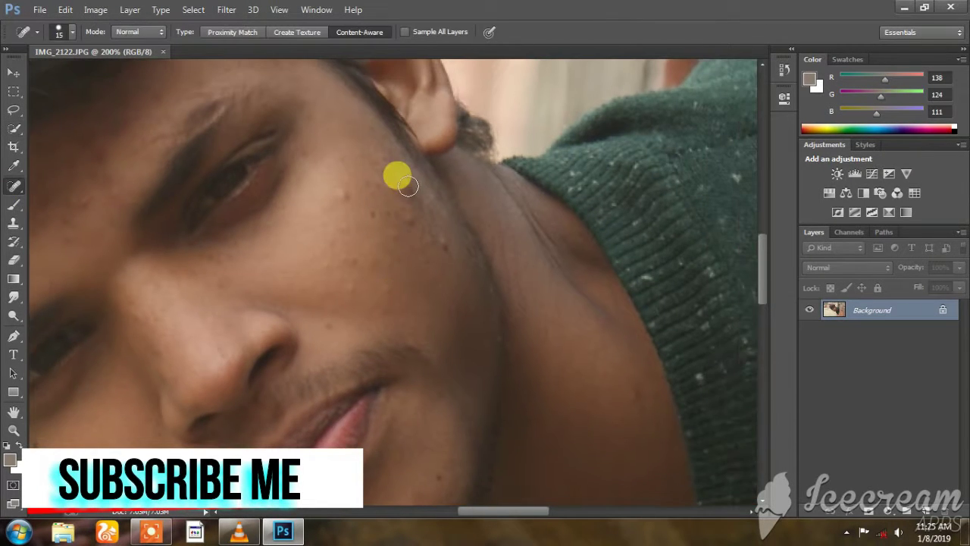
click(405, 180)
click(424, 235)
click(333, 193)
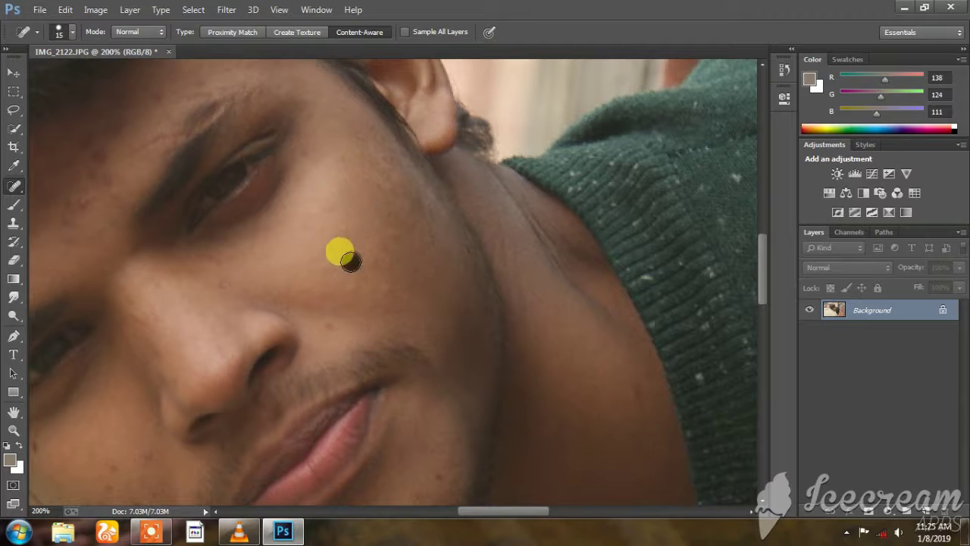
drag(347, 255, 483, 281)
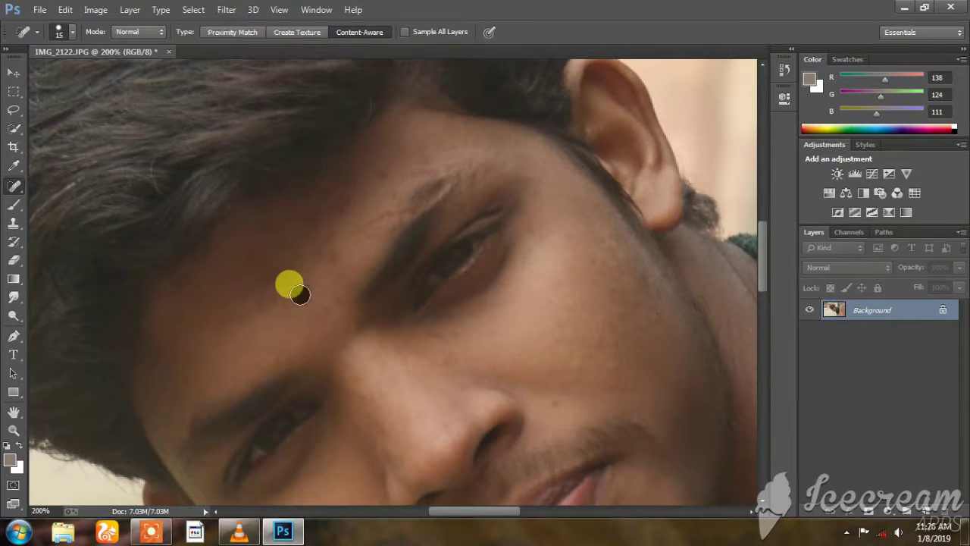
scroll(299, 294, up, 2)
scroll(333, 216, down, 2)
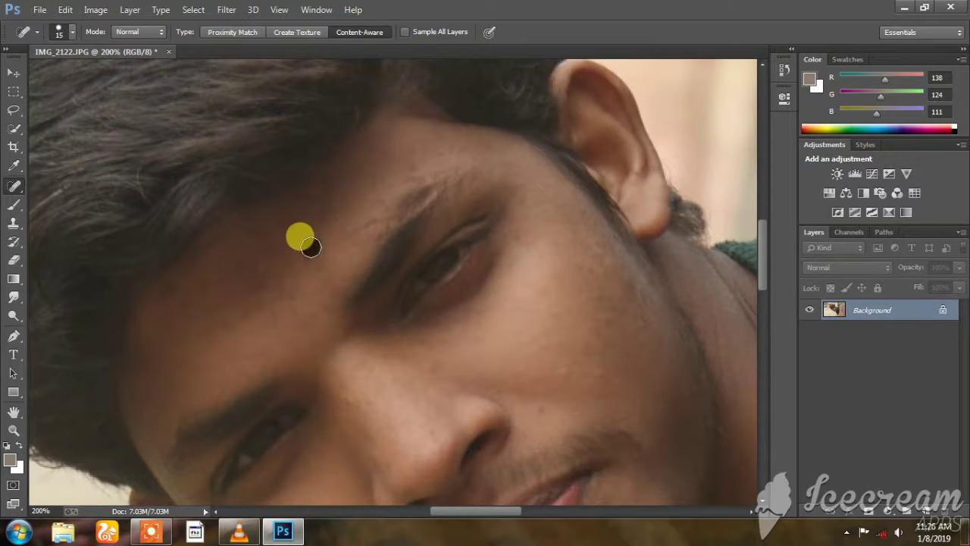
scroll(199, 313, down, 4)
scroll(199, 314, right, 3)
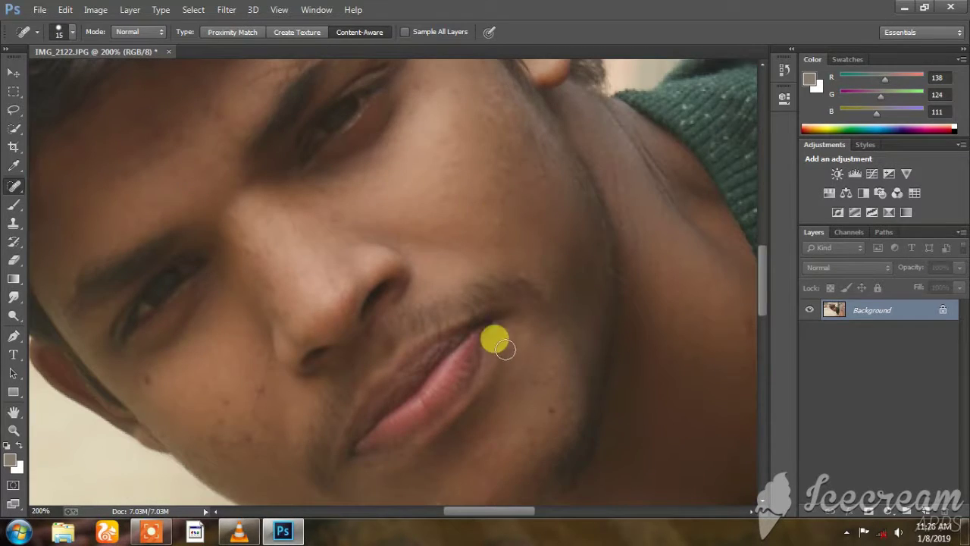
scroll(506, 348, down, 2)
scroll(506, 348, right, 1)
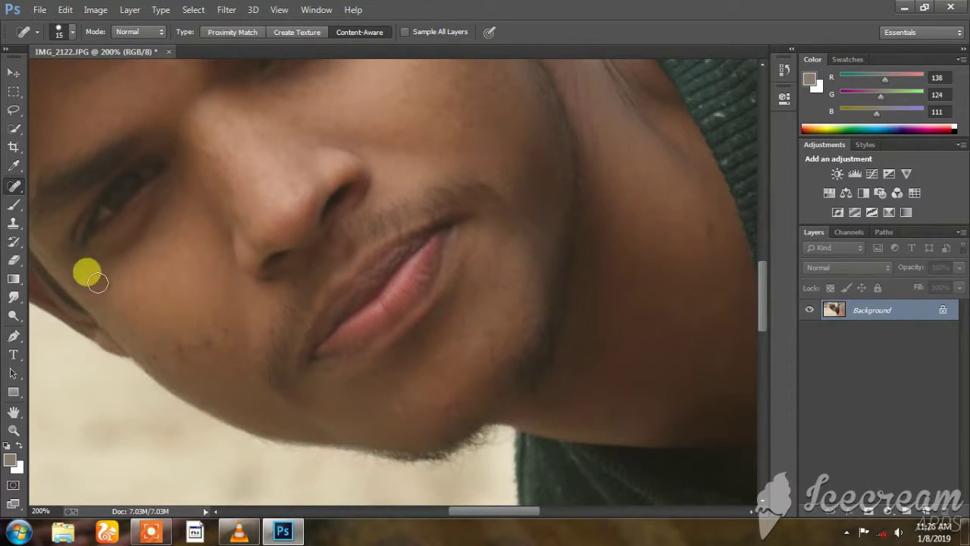
scroll(341, 280, up, 4)
scroll(341, 279, right, 2)
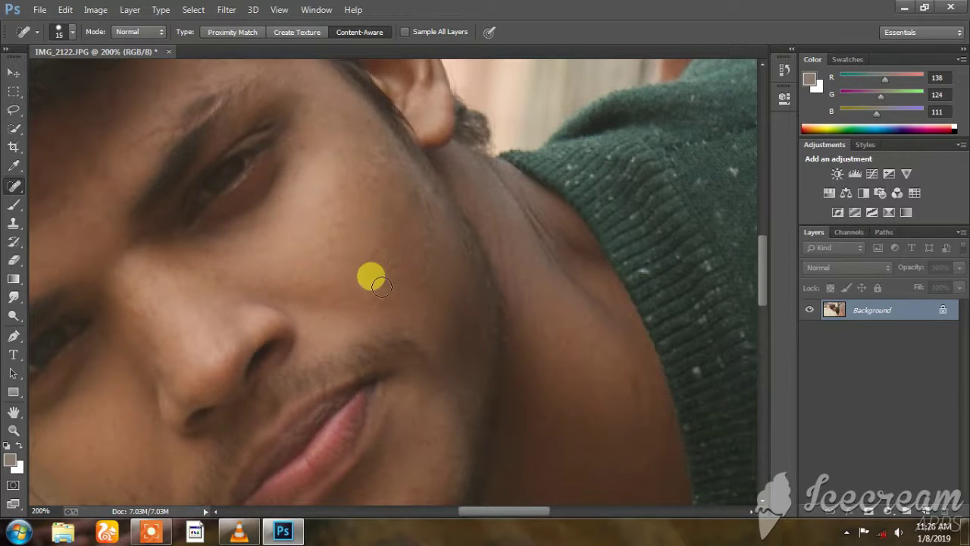
Try the Selective Color adjustment on the Yellows range, then dismiss it.
alt+click(356, 261)
mouse_move(95, 9)
click(130, 9)
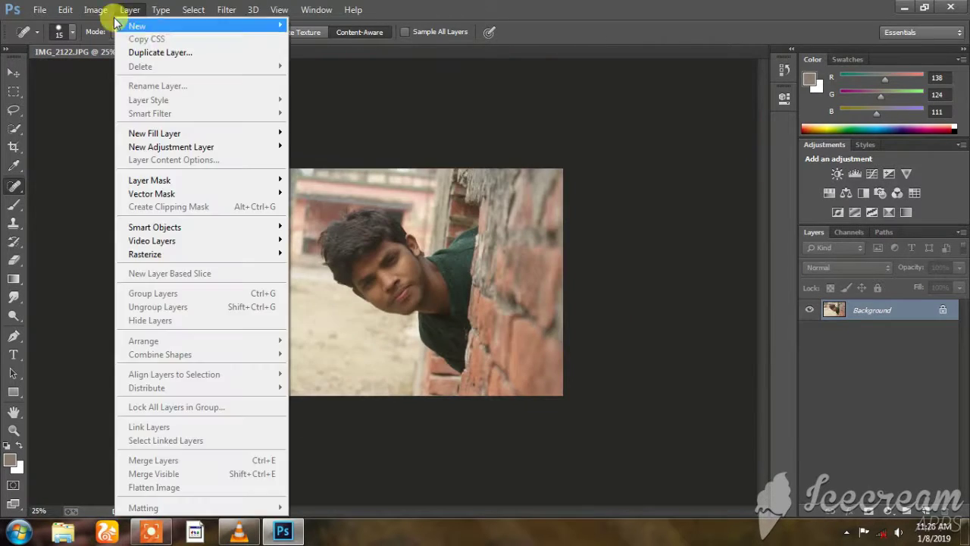
click(288, 260)
click(624, 260)
click(647, 137)
click(659, 168)
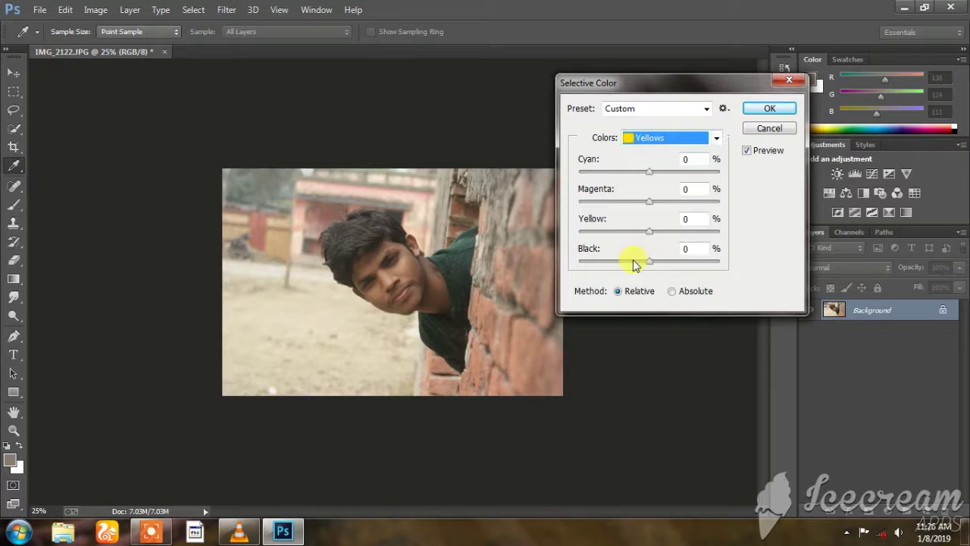
click(670, 137)
click(657, 262)
In Camera Raw, set Highlights -60, Shadows +43, Clarity +15, Vibrance and Saturation +13.
click(769, 108)
key(j)
click(226, 9)
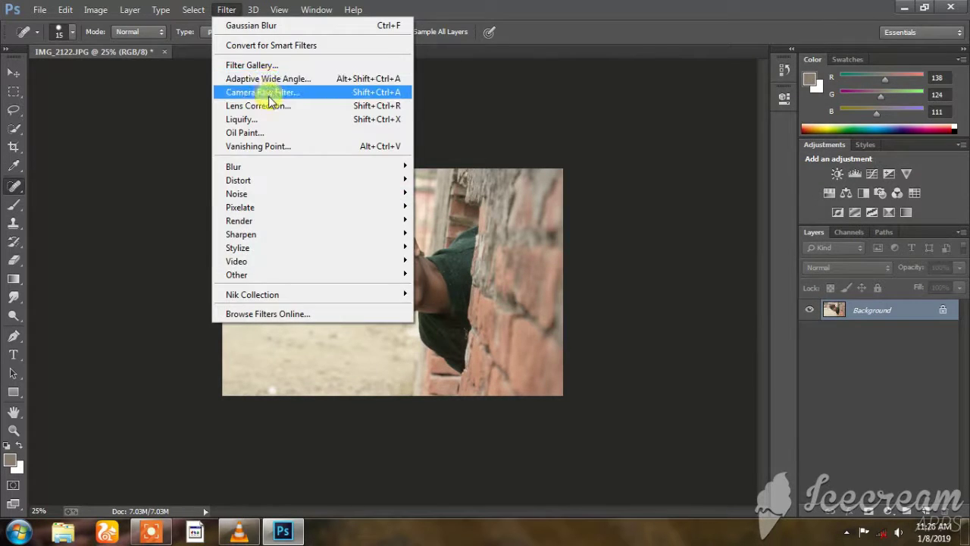
key(Escape)
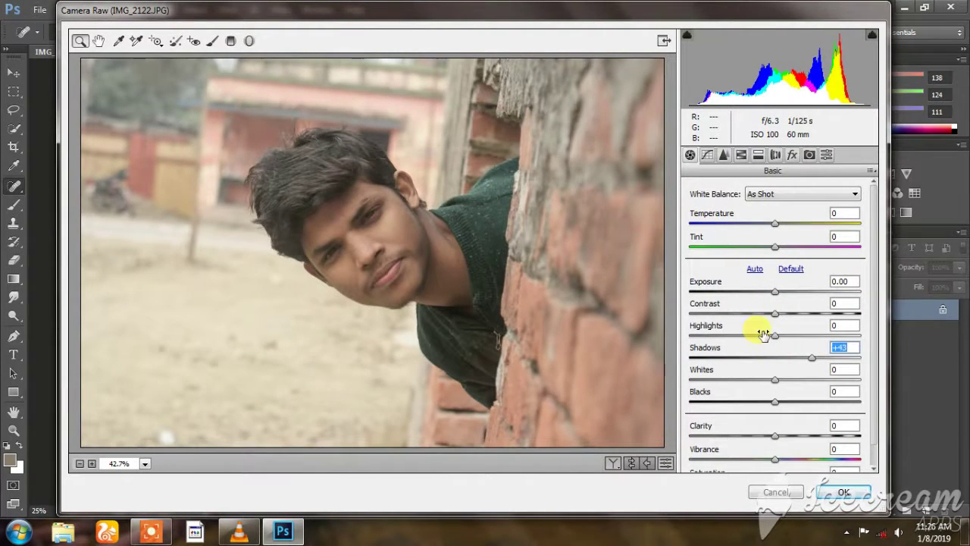
drag(775, 334, 724, 335)
scroll(730, 335, down, 1)
drag(774, 413, 788, 413)
drag(775, 437, 786, 440)
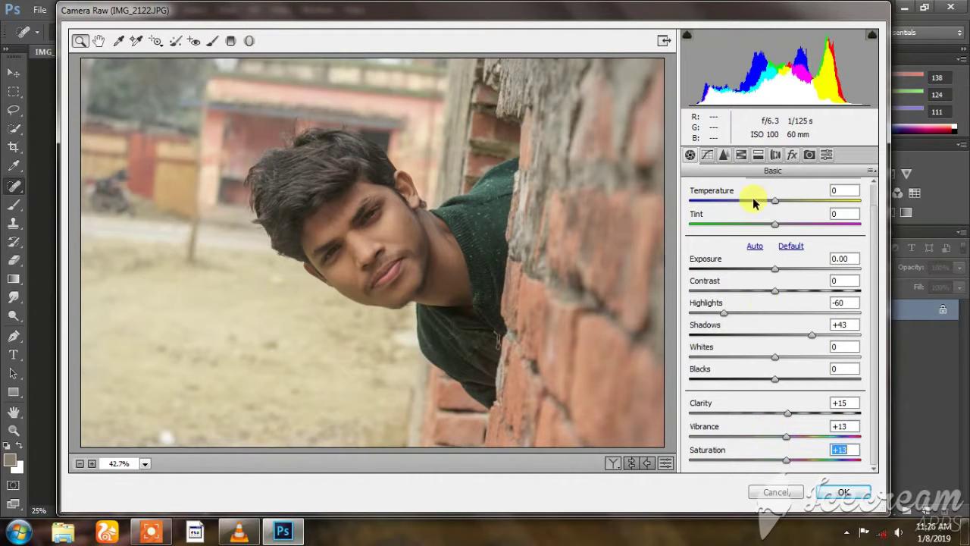
In HSL, brighten the oranges and shift the greens' hue, then apply the grade.
click(740, 154)
click(774, 210)
mouse_move(780, 280)
mouse_down()
mouse_move(819, 282)
mouse_move(781, 275)
mouse_up()
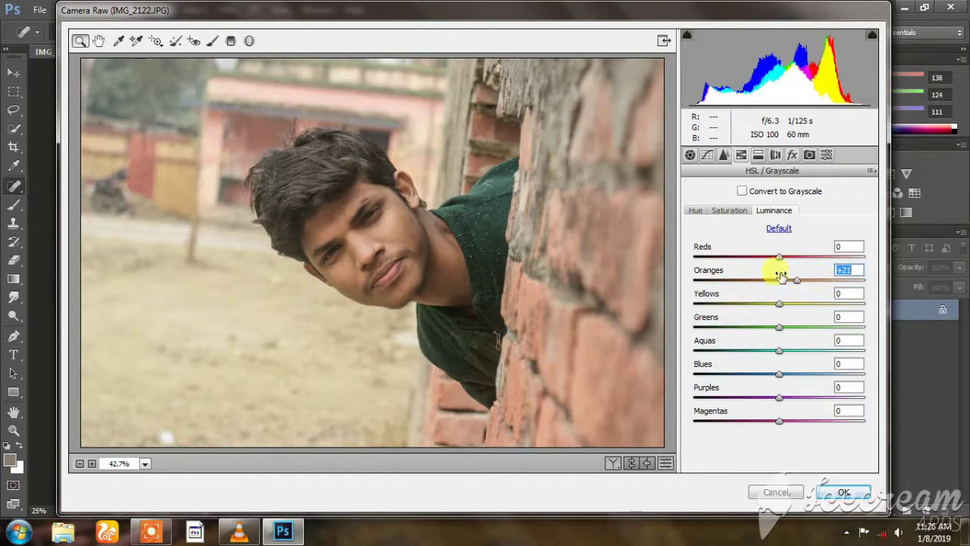
click(721, 210)
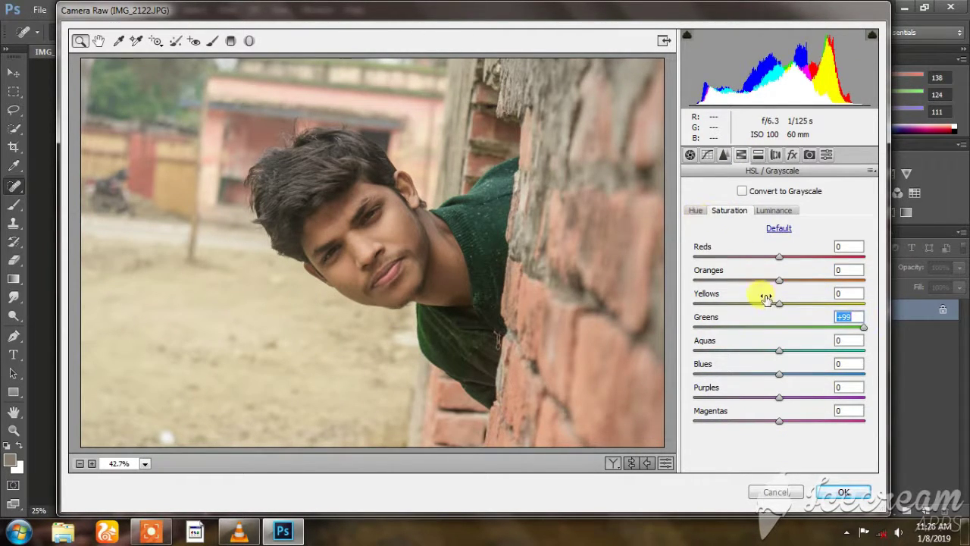
click(696, 210)
mouse_move(780, 327)
mouse_down()
mouse_move(811, 328)
mouse_move(698, 304)
mouse_move(797, 311)
mouse_up()
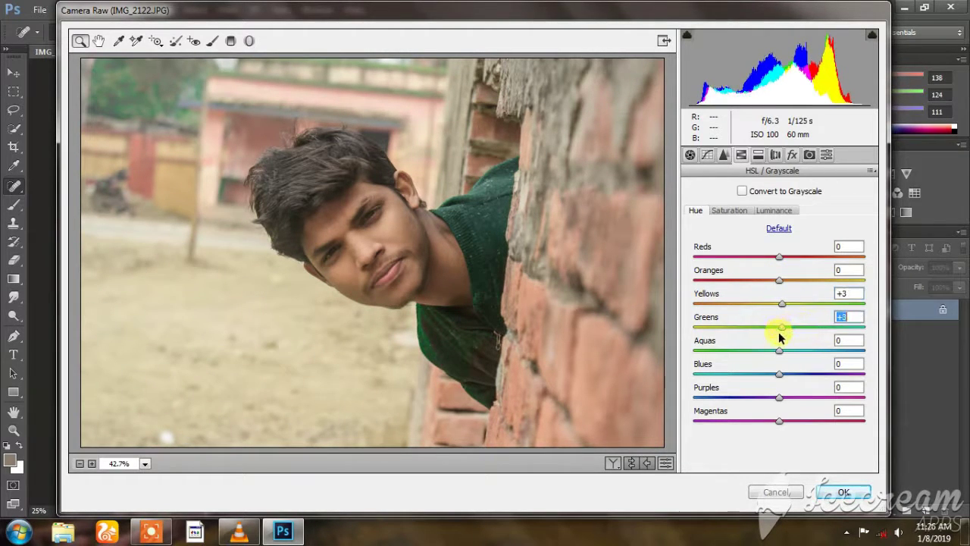
click(691, 156)
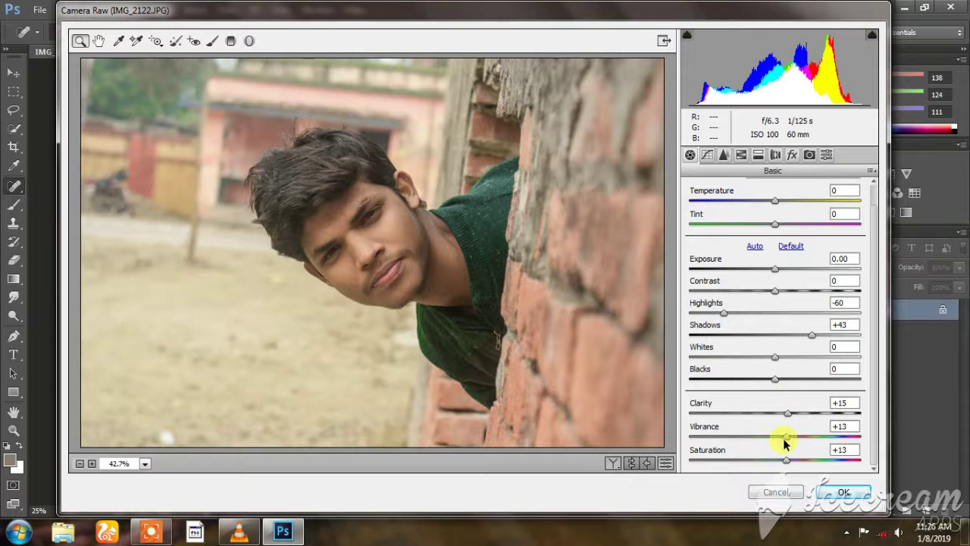
click(776, 493)
Select the blurred background left of the man with Quick Selection.
key(ctrl+plus)
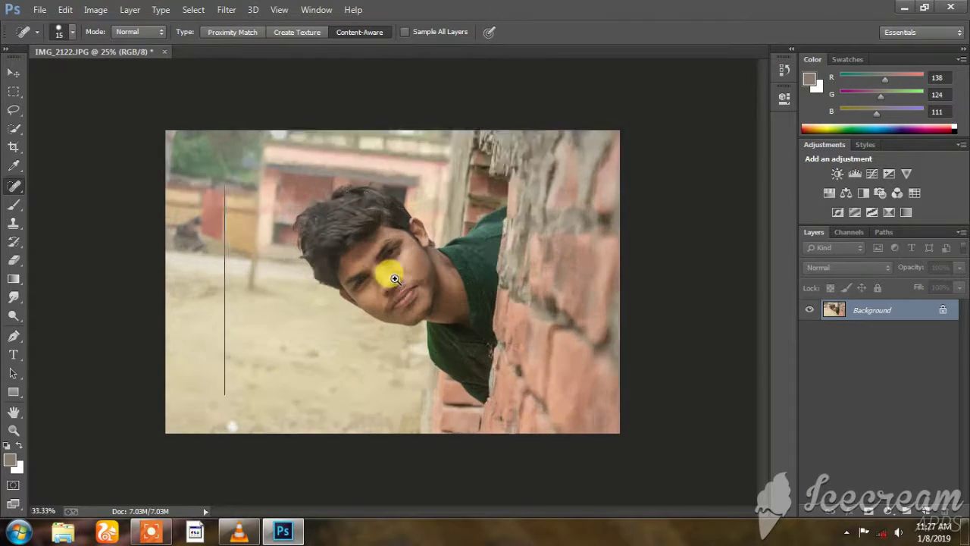
key(w)
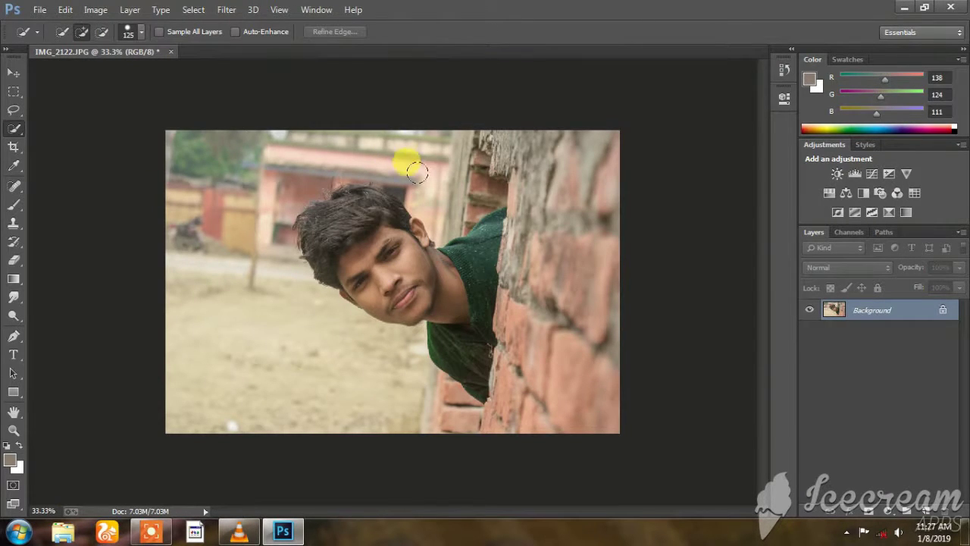
drag(245, 156, 298, 342)
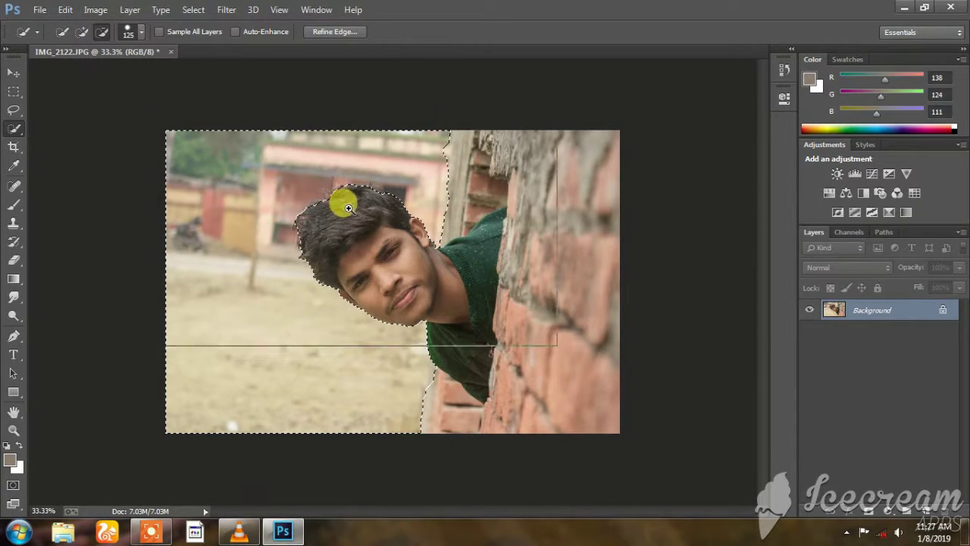
scroll(344, 201, up, 1)
drag(355, 220, 365, 190)
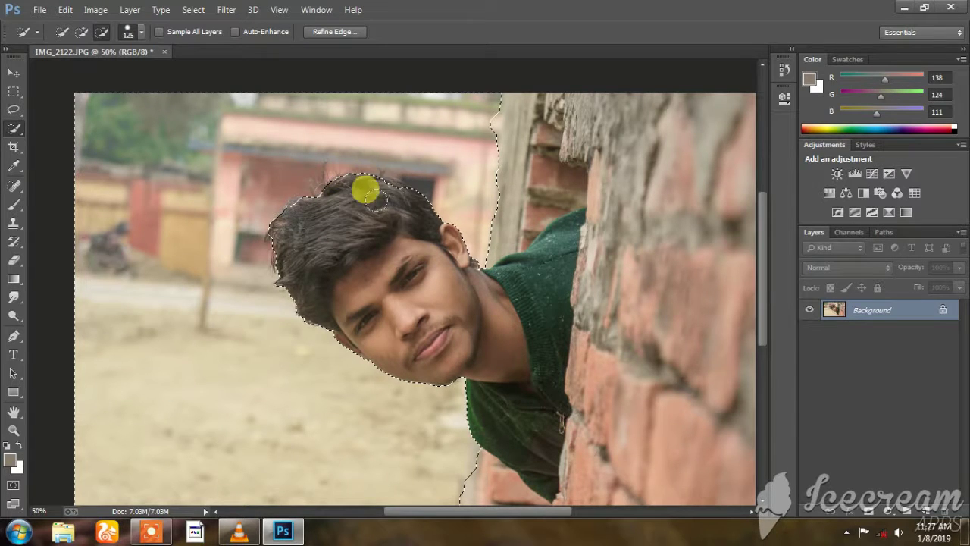
Invert the selection and add a layer mask to Layer 0.
right_click(282, 223)
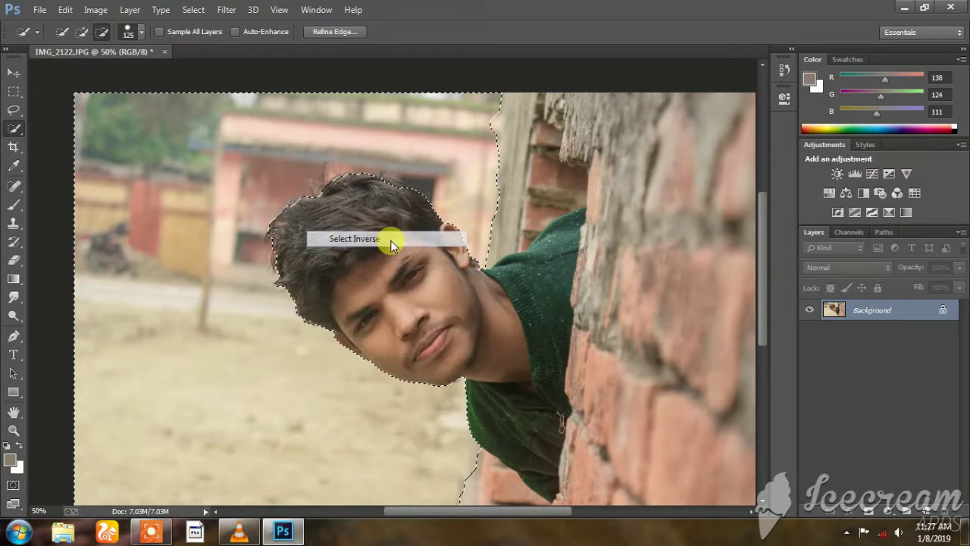
click(390, 240)
click(893, 510)
scroll(454, 223, up, 1)
scroll(455, 224, up, 1)
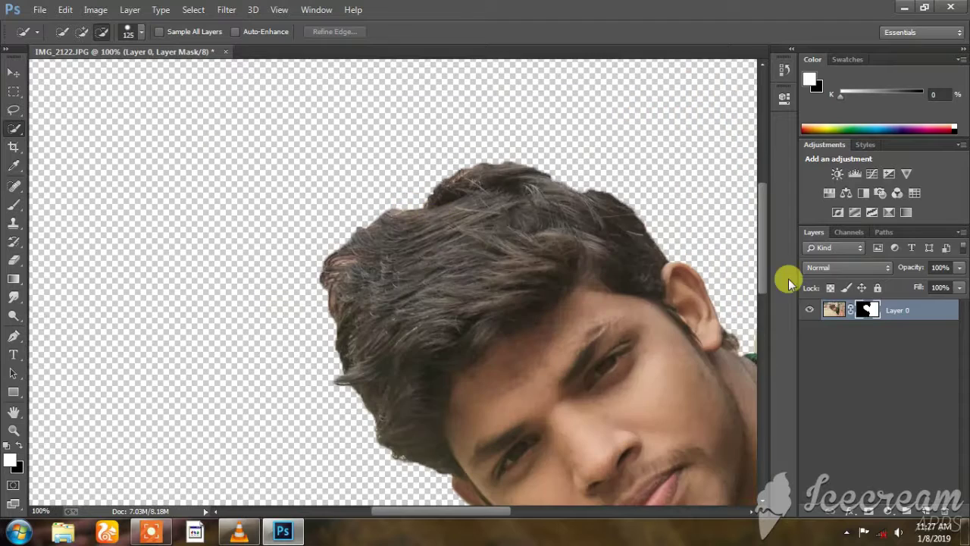
right_click(865, 309)
In Refine Mask, paint the refine radius along the hair edge and apply it.
click(826, 427)
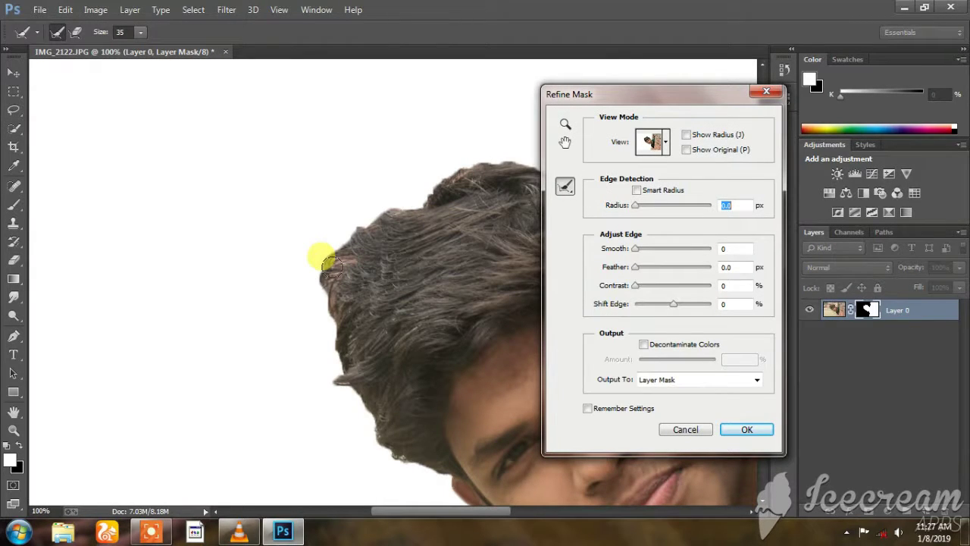
drag(332, 264, 423, 390)
drag(345, 262, 375, 241)
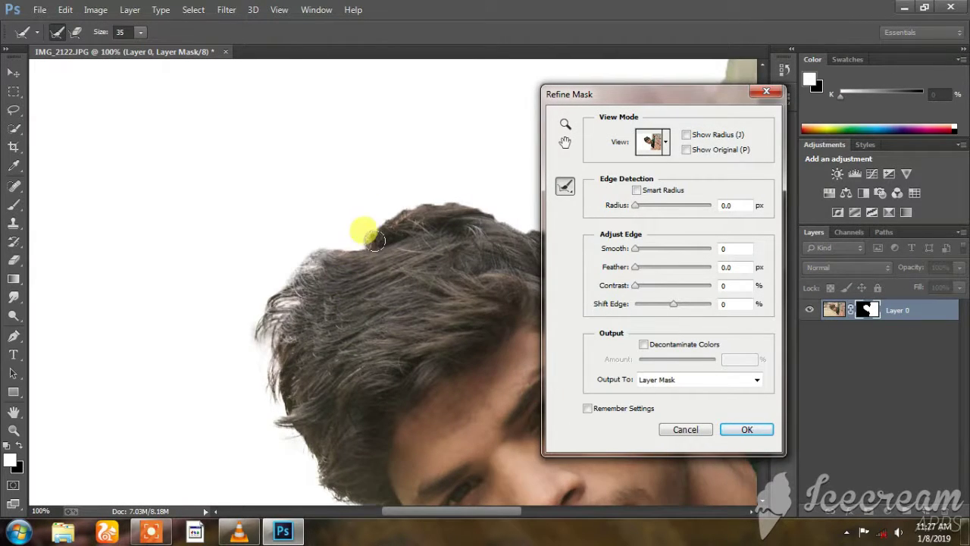
mouse_move(392, 206)
mouse_down()
mouse_move(423, 206)
mouse_move(320, 223)
mouse_move(427, 238)
mouse_move(393, 236)
mouse_move(498, 282)
mouse_move(364, 217)
mouse_move(288, 217)
mouse_move(385, 223)
mouse_up()
scroll(186, 234, down, 4)
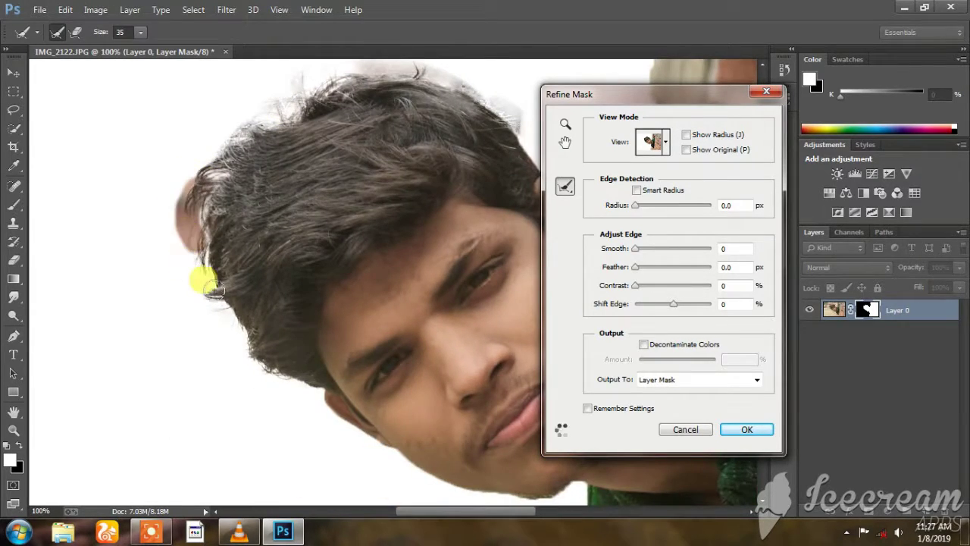
key(Return)
scroll(444, 220, down, 3)
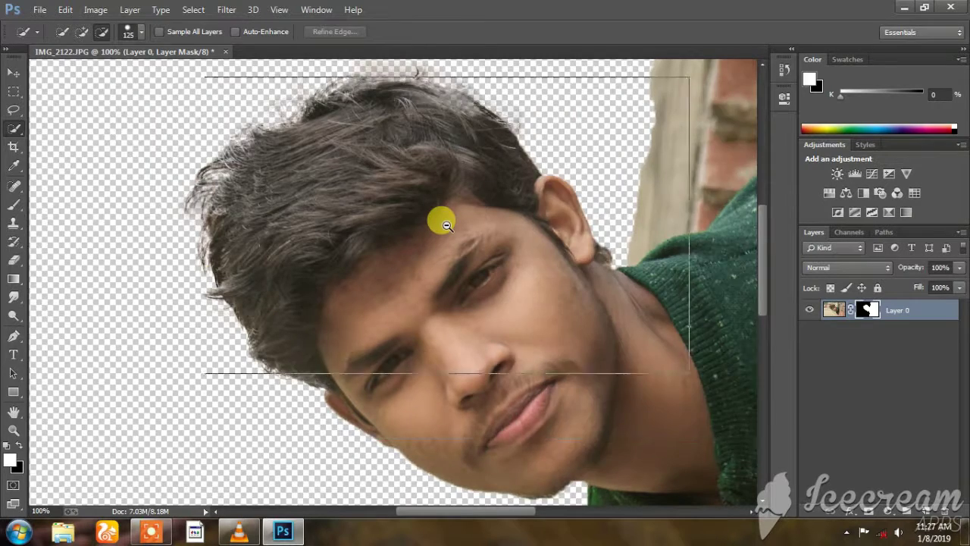
Open pexels-photo-1444106 from the wallpaper folder on Local Disk (D:).
alt+click(446, 226)
click(38, 9)
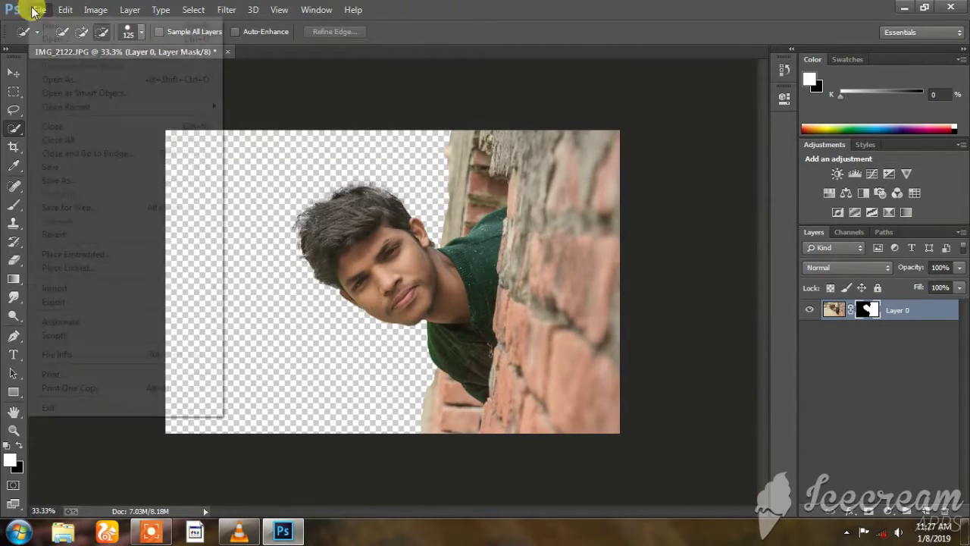
click(60, 40)
click(68, 276)
double_click(173, 205)
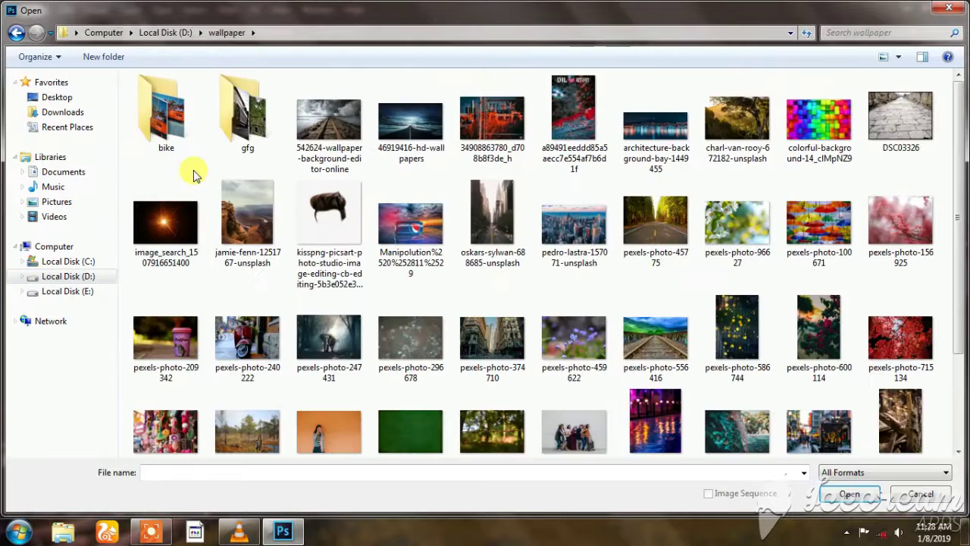
scroll(193, 174, down, 3)
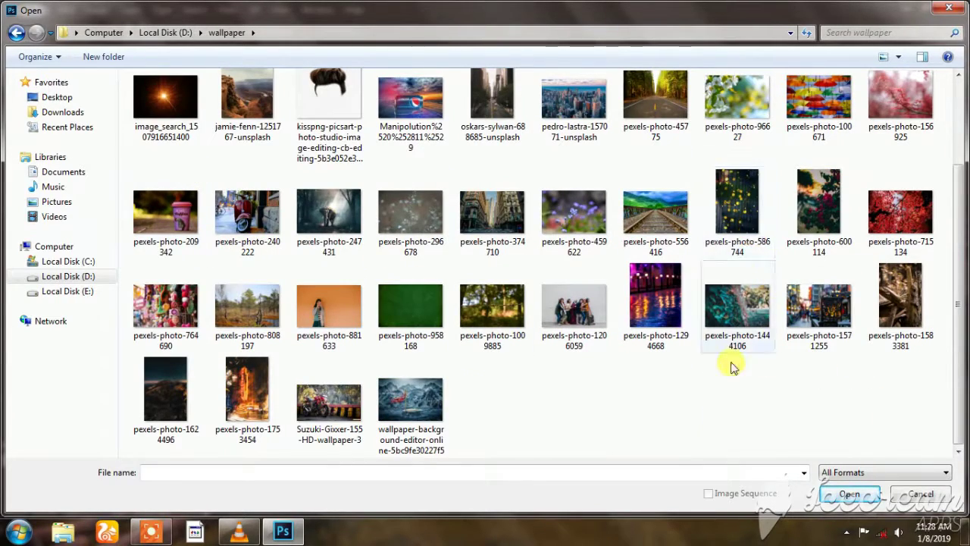
double_click(736, 334)
Unlock the foliage photo and drag it into IMG_2122 below Layer 0.
double_click(829, 311)
key(Return)
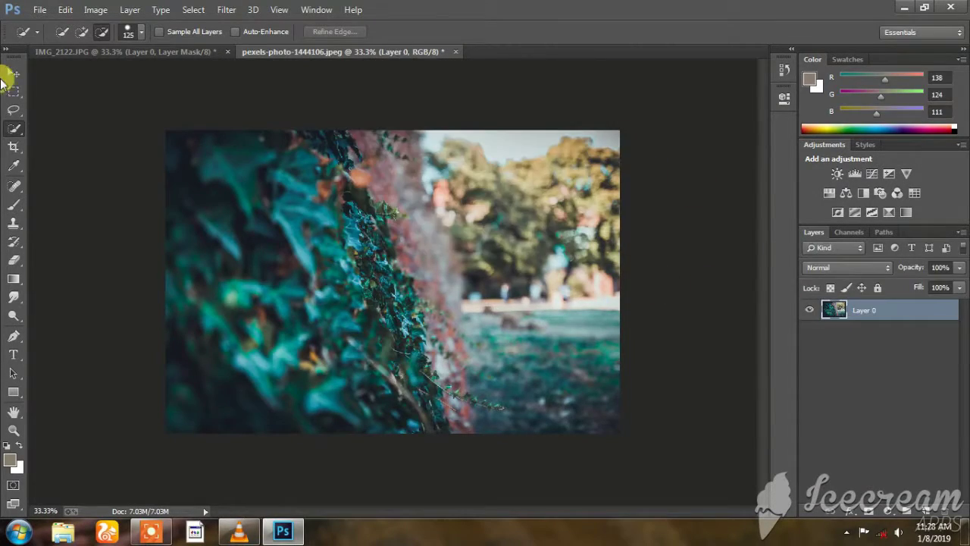
click(12, 72)
mouse_move(353, 180)
mouse_down()
mouse_move(369, 190)
mouse_move(195, 50)
mouse_move(318, 227)
mouse_up()
drag(864, 310, 867, 341)
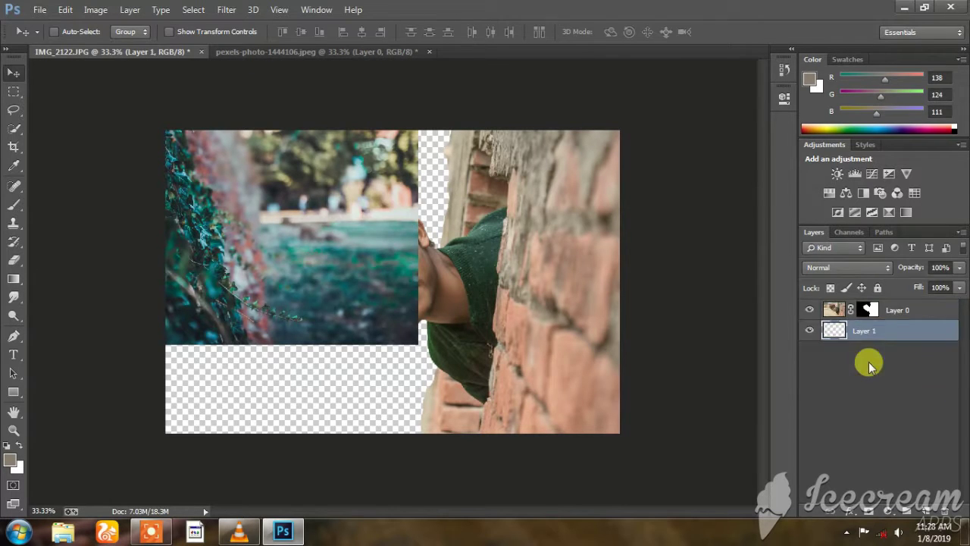
Rotate the foliage about 180° and scale it up to cover the canvas.
key(ctrl+t)
key(ctrl+minus)
drag(401, 318, 412, 124)
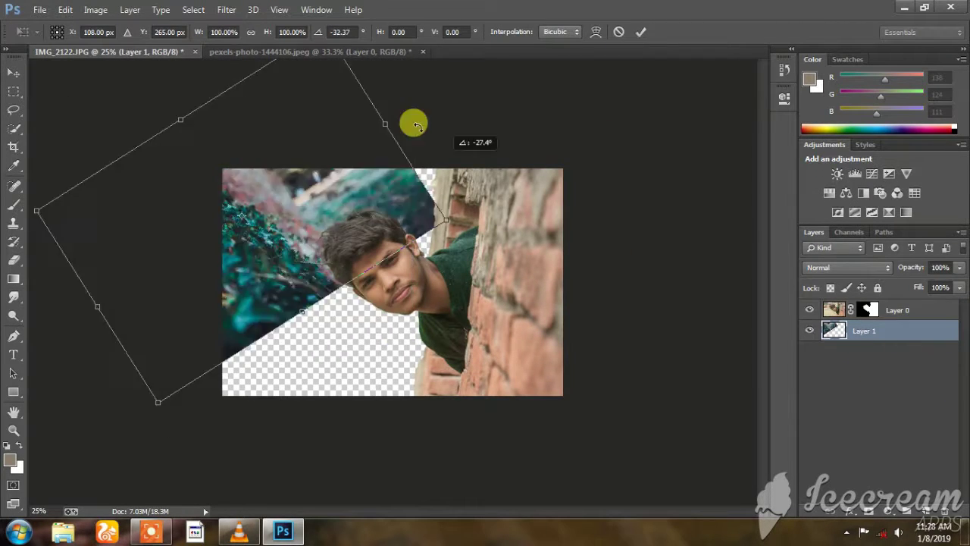
drag(257, 296, 384, 363)
drag(530, 273, 418, 134)
mouse_move(409, 227)
mouse_down()
mouse_move(397, 253)
mouse_move(550, 394)
mouse_move(682, 420)
mouse_move(690, 444)
mouse_up()
drag(228, 163, 199, 119)
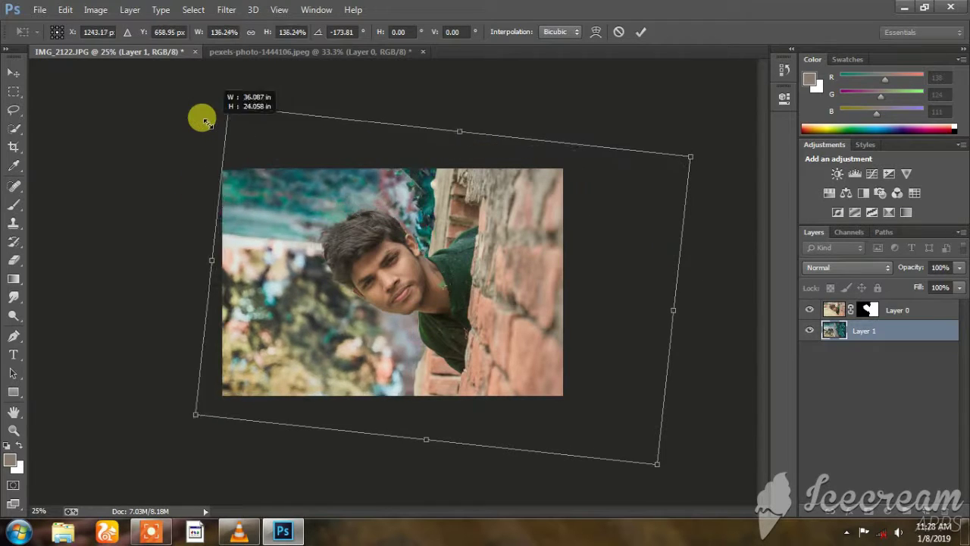
drag(317, 210, 347, 227)
drag(210, 427, 166, 437)
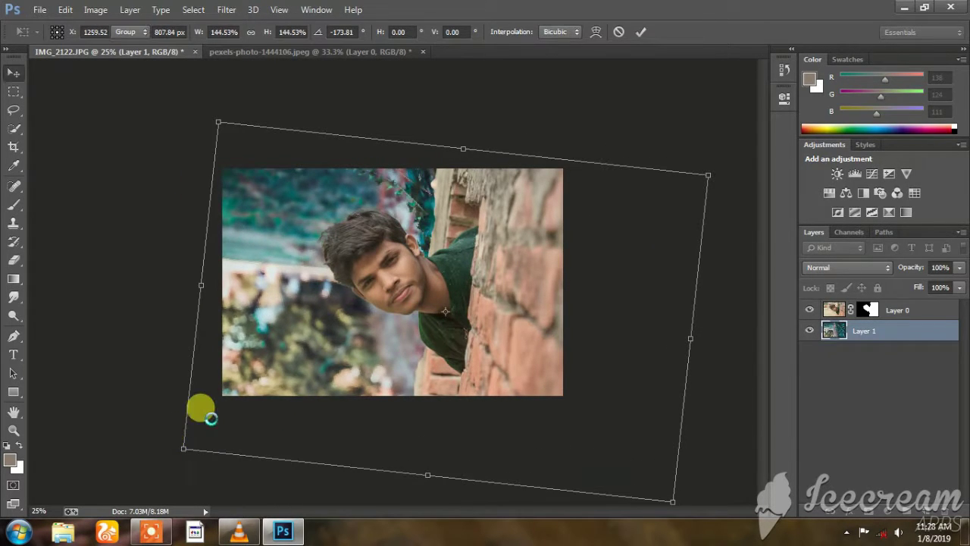
key(Return)
Enlarge the foliage layer further with a second free transform.
key(ctrl+minus)
key(ctrl+t)
key(ctrl+minus)
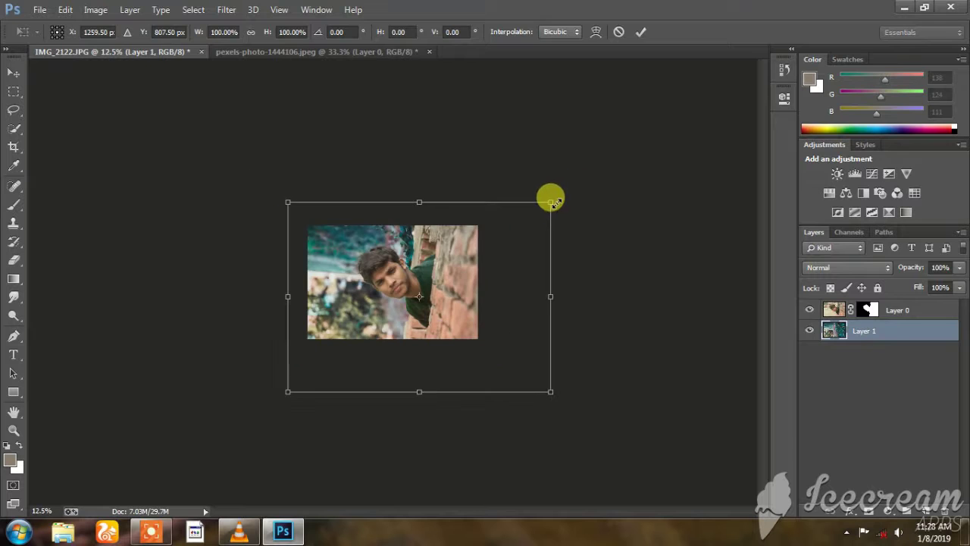
drag(552, 199, 660, 114)
key(Return)
Crop the canvas to trim the overhanging background pixels.
click(903, 310)
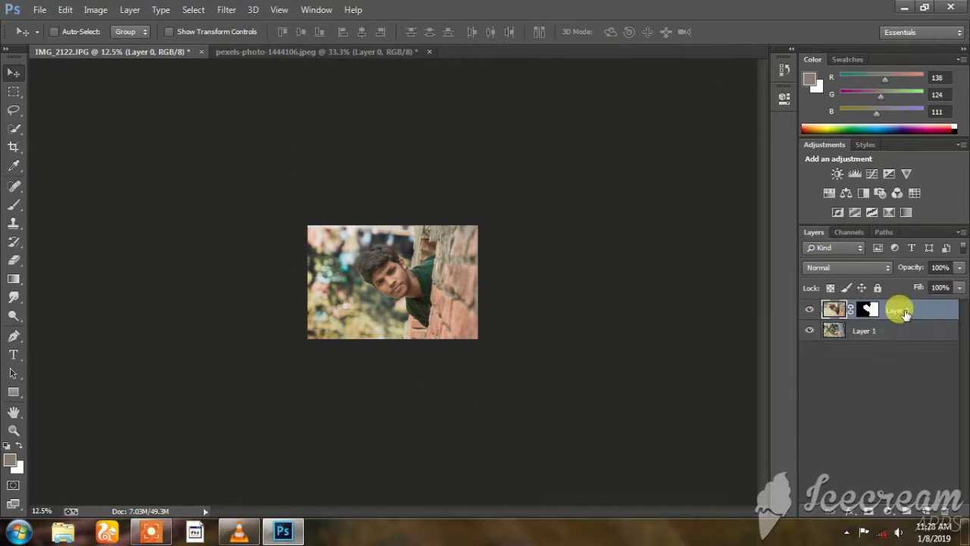
click(14, 147)
key(Return)
key(ctrl+plus)
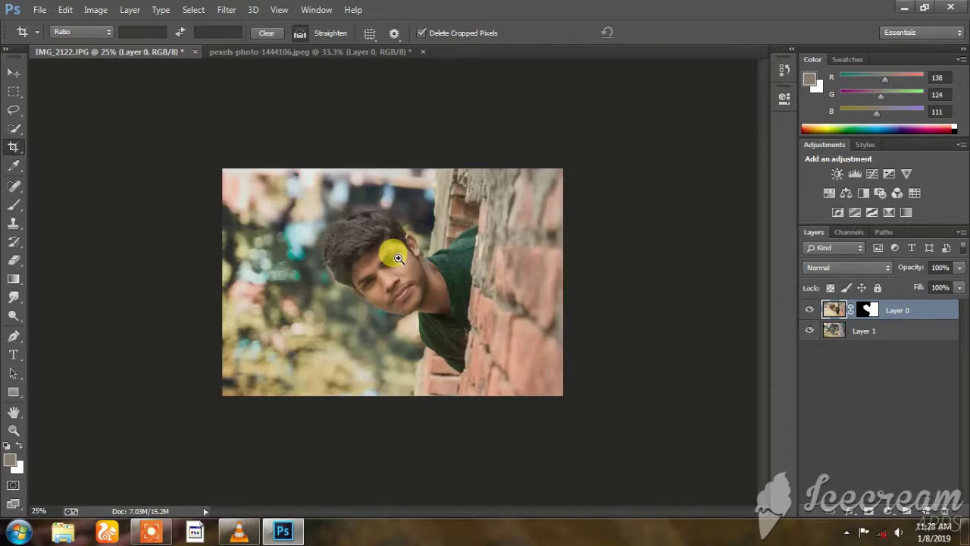
click(884, 330)
click(389, 251)
key(Return)
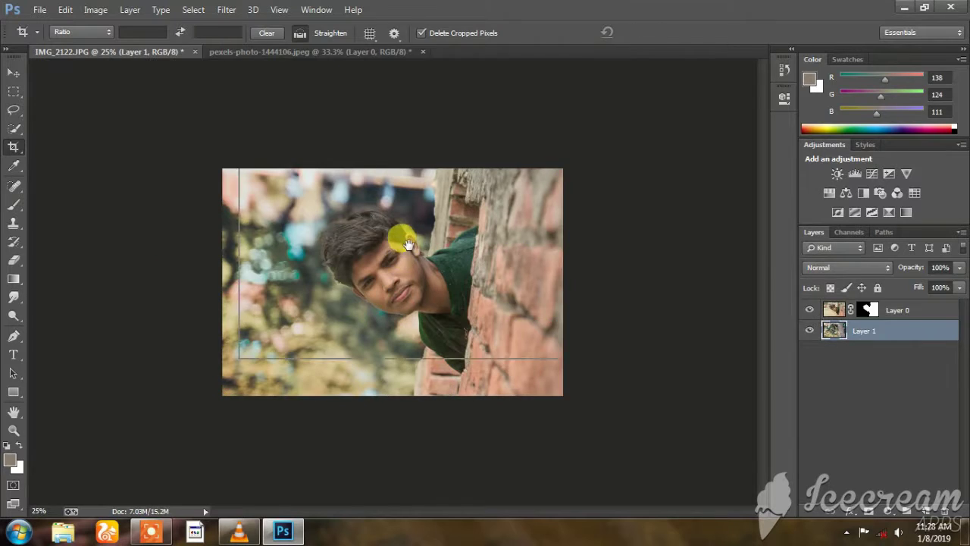
key(ctrl+plus)
key(ctrl+minus)
Raise the foliage layer's saturation to +15 with Hue/Saturation.
click(96, 10)
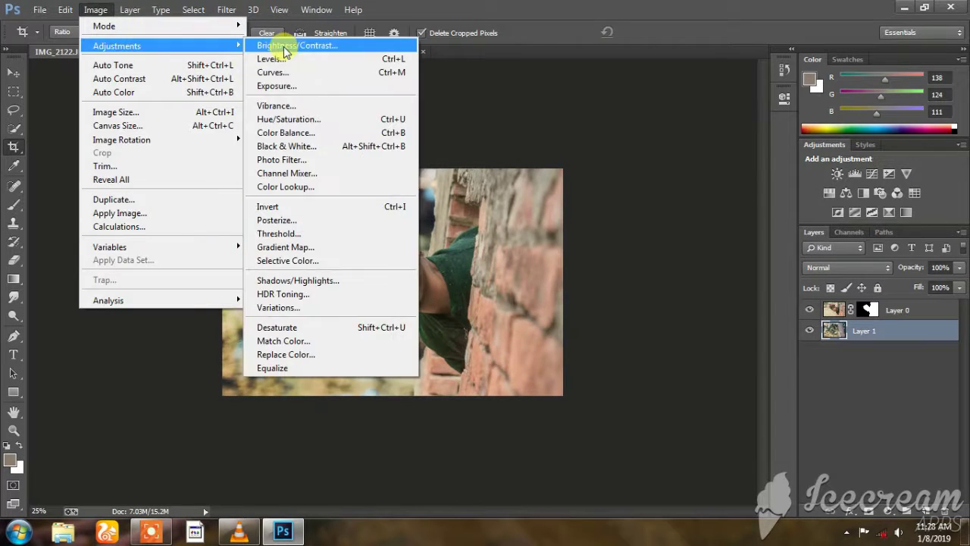
click(288, 119)
drag(729, 185, 740, 186)
click(885, 83)
key(c)
key(ctrl+plus)
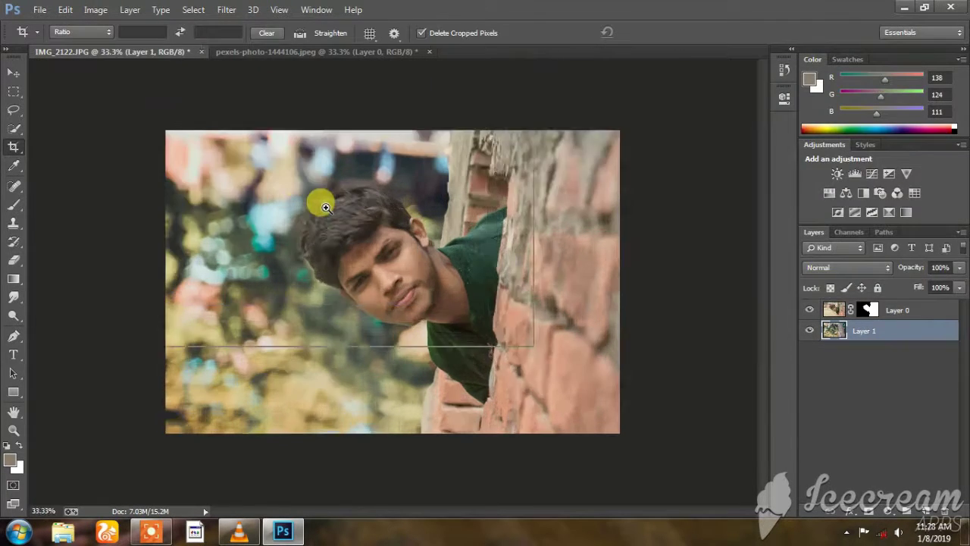
key(ctrl+minus)
key(ctrl+plus)
key(ctrl+plus)
key(ctrl+plus)
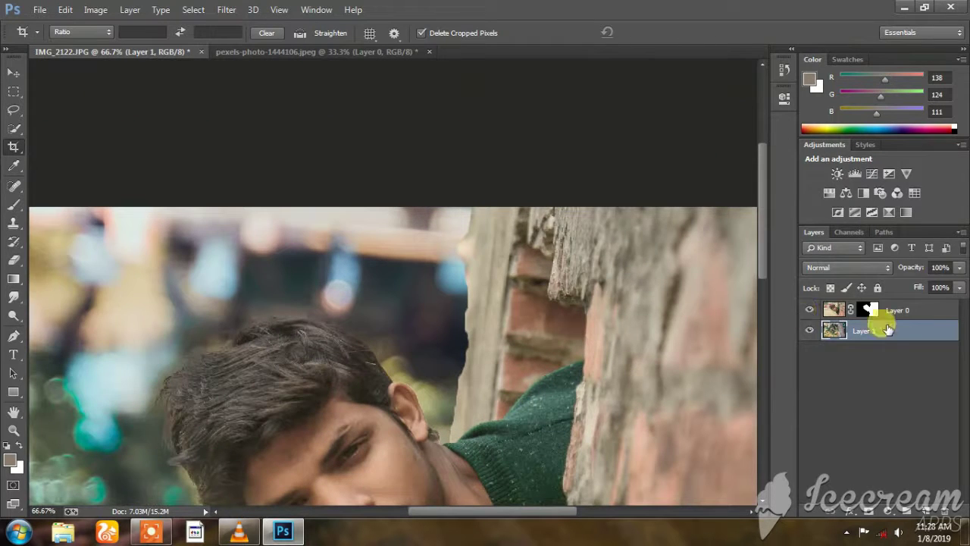
Erase the leftover edge near the bricks on the man's layer.
click(897, 310)
click(13, 260)
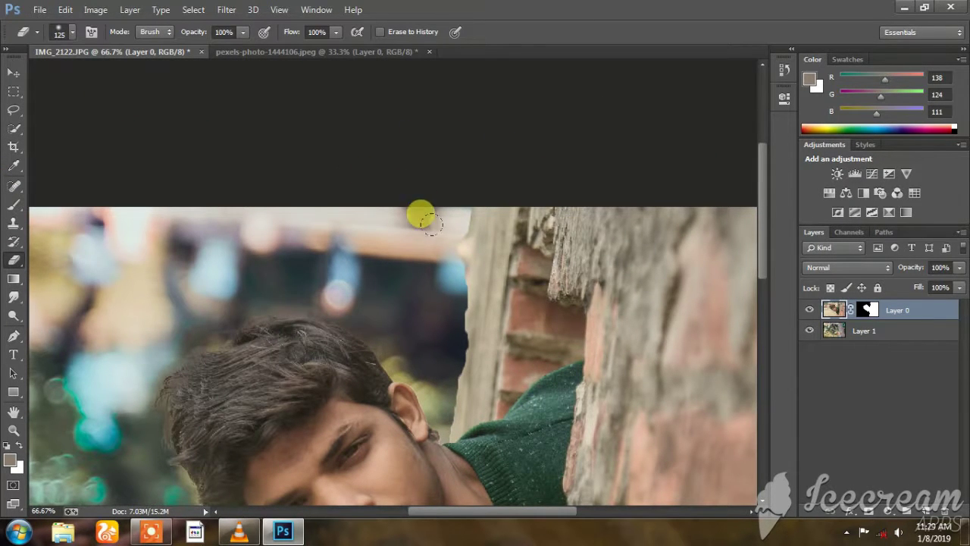
scroll(398, 225, down, 5)
scroll(368, 210, down, 5)
scroll(360, 261, down, 2)
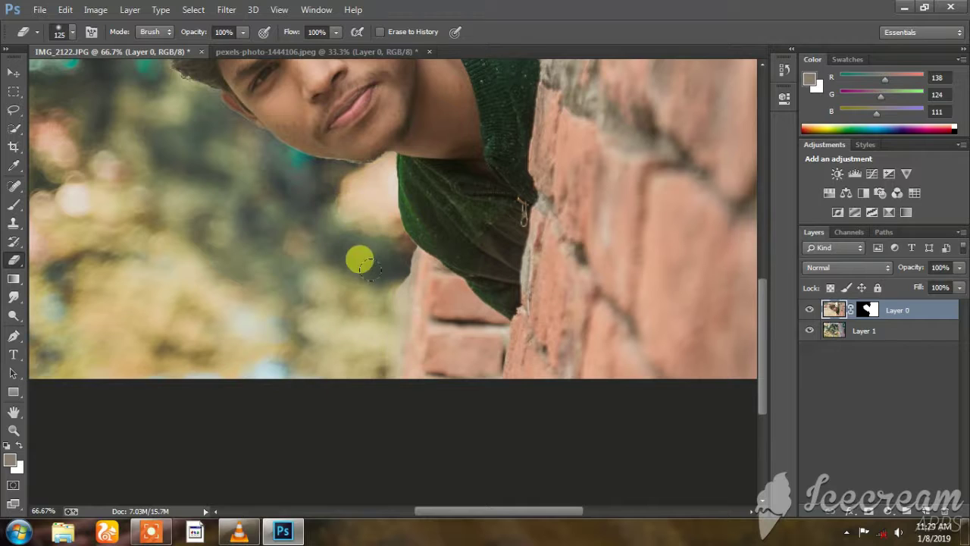
drag(361, 261, 334, 166)
scroll(379, 210, down, 1)
scroll(361, 210, down, 1)
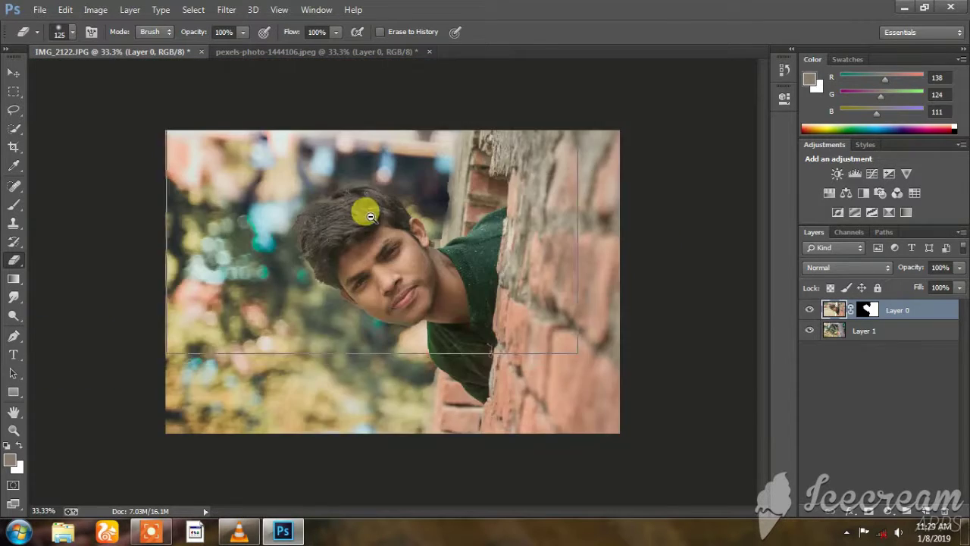
scroll(494, 267, down, 1)
scroll(494, 267, down, 1)
scroll(716, 307, up, 1)
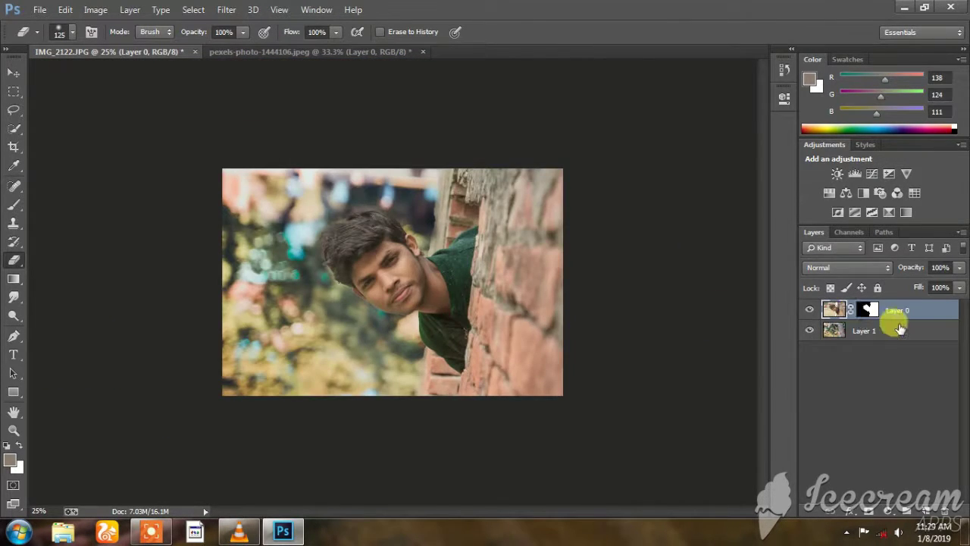
Merge the man and foliage layers into a single layer.
right_click(895, 313)
click(614, 405)
click(226, 9)
mouse_move(253, 294)
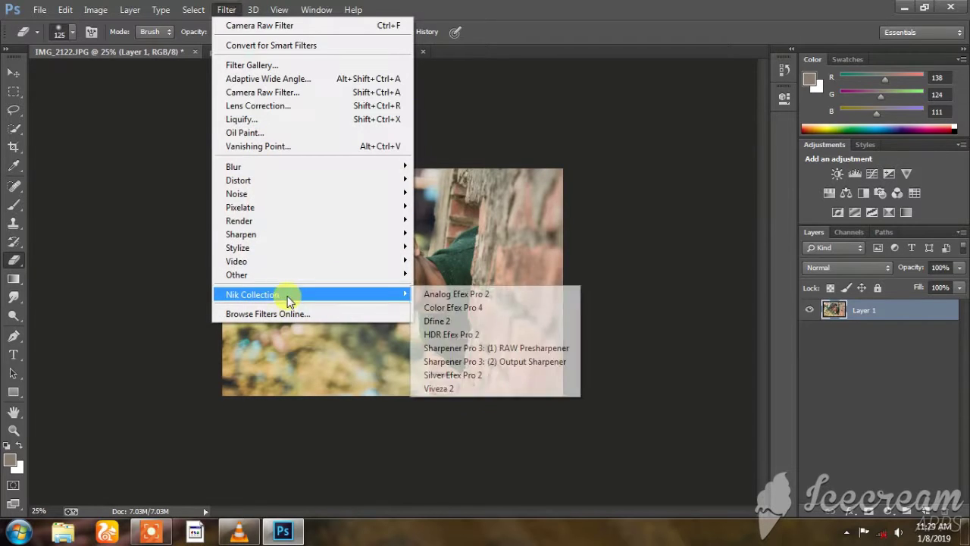
Open Color Efex Pro and add three control points on the face and chin.
click(459, 297)
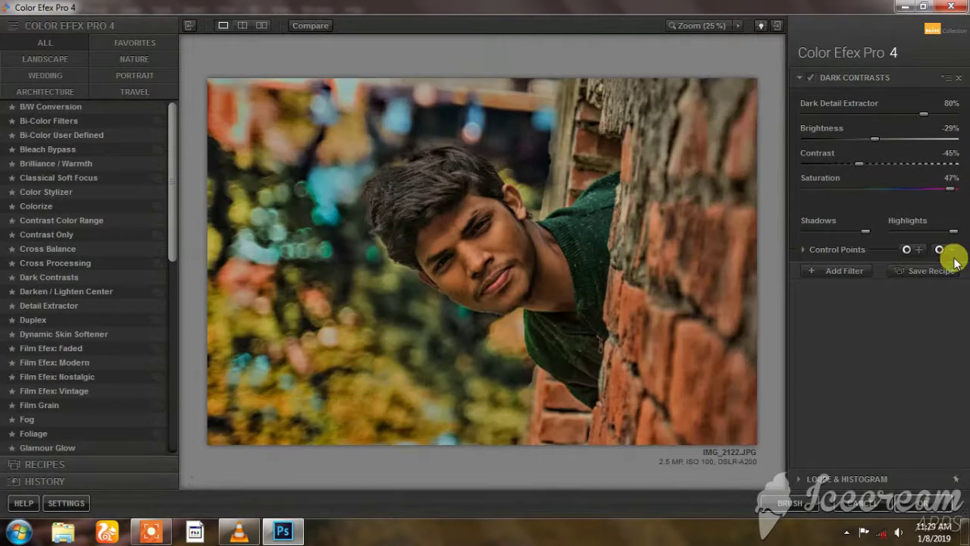
click(447, 230)
click(504, 243)
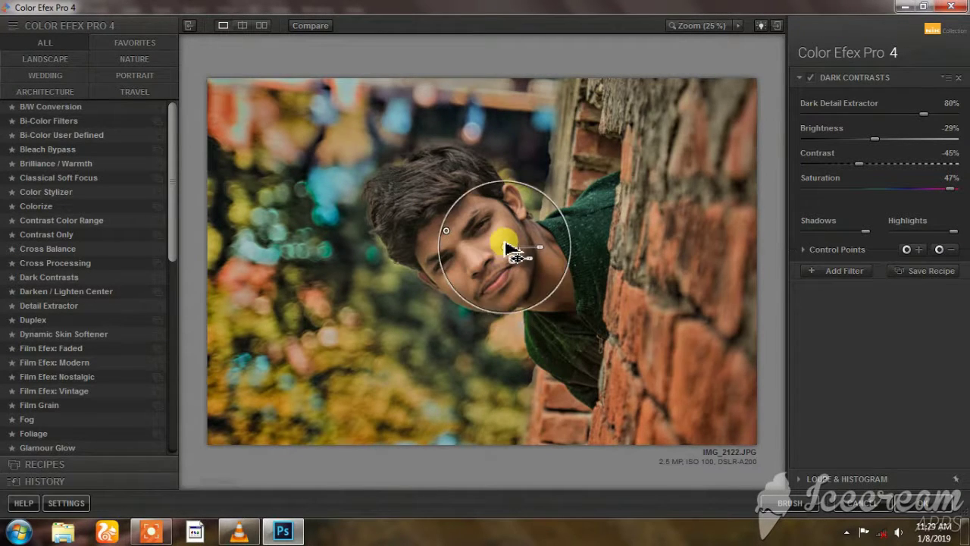
click(541, 286)
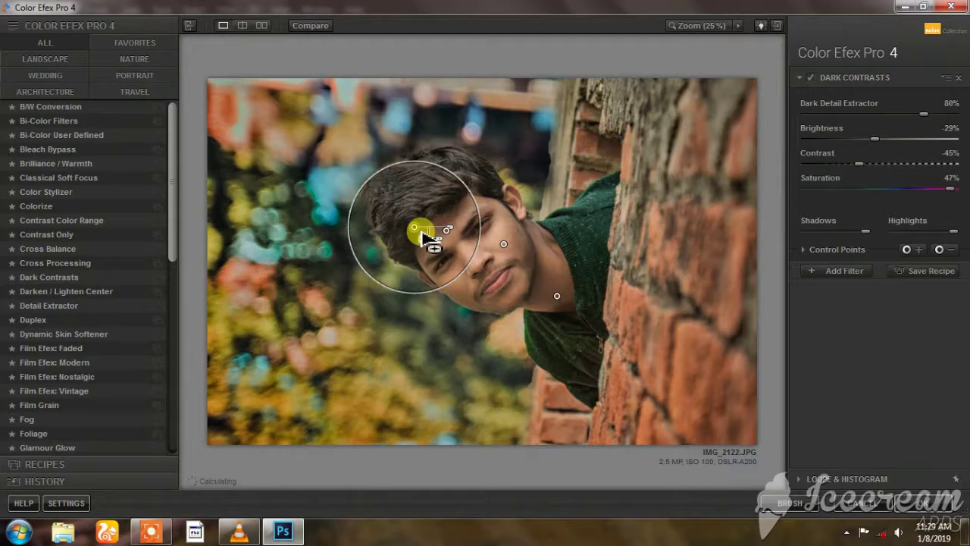
Add Contrast Color Range at 223° and a Darken / Lighten Center filter.
click(840, 271)
click(76, 220)
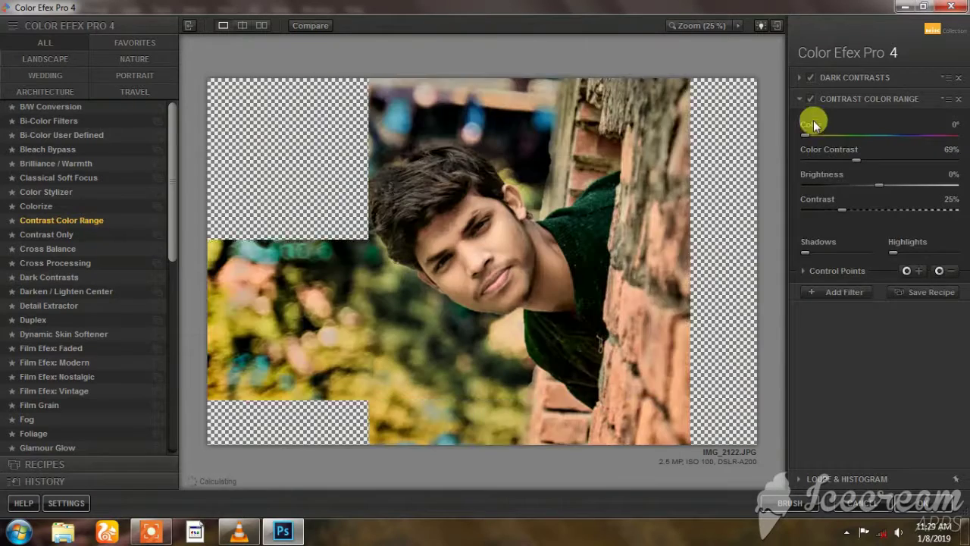
drag(867, 135, 899, 135)
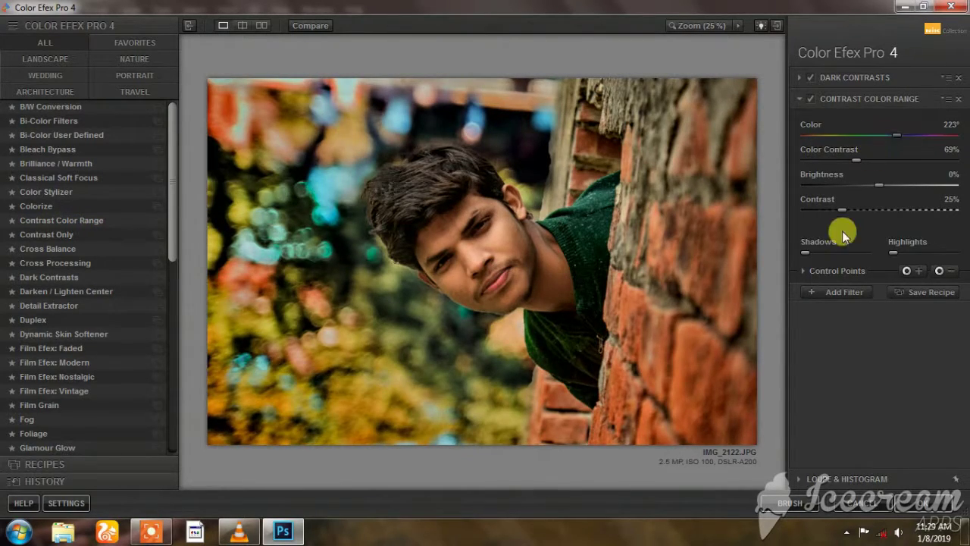
click(840, 292)
scroll(80, 303, down, 3)
click(83, 252)
Adjust the Contrast Color Range filter, moving its brightened centre down to the chest.
double_click(410, 7)
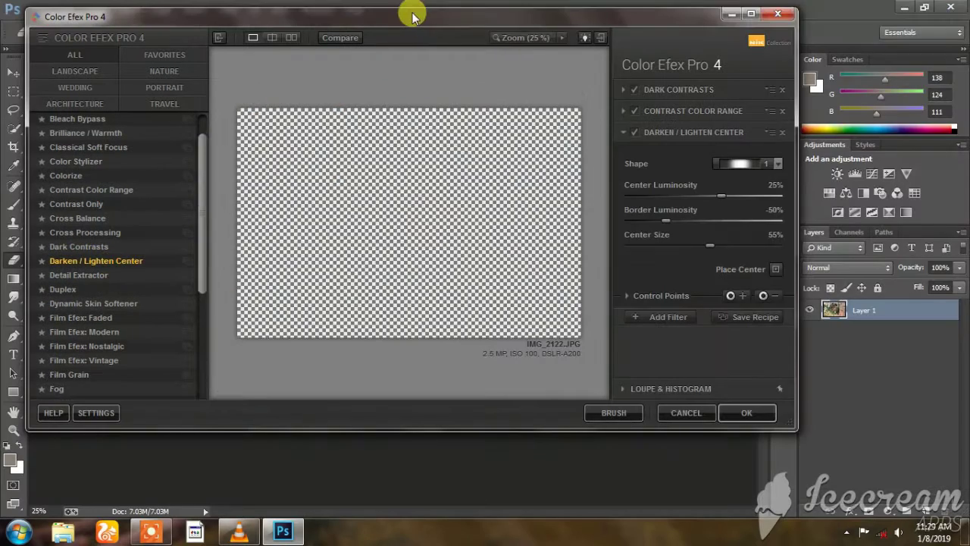
click(704, 111)
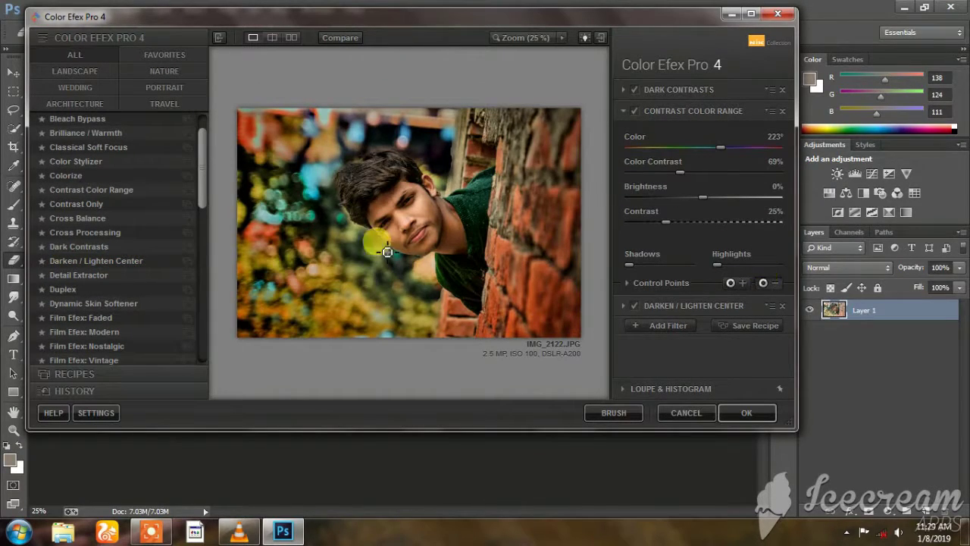
drag(394, 216, 466, 250)
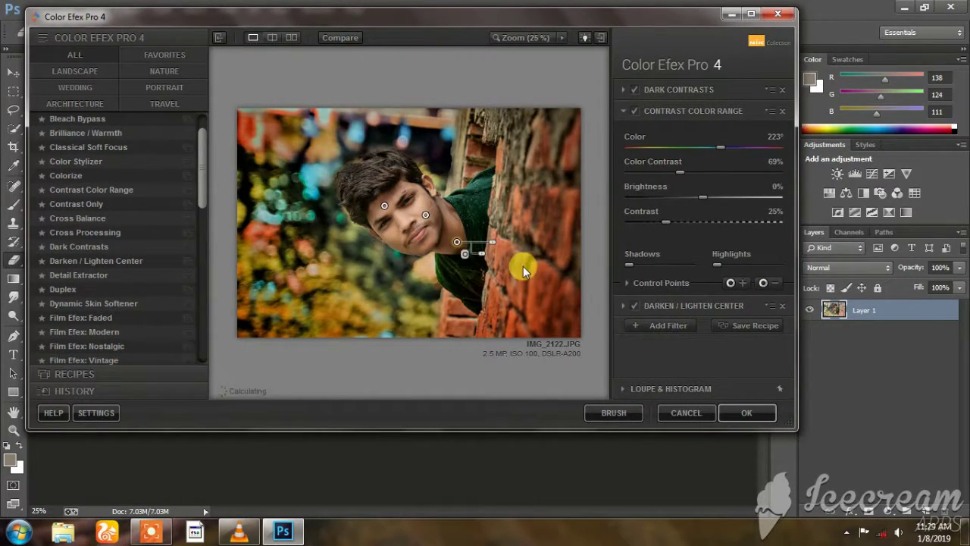
Try Graduated Fog and Indian Summer filters, then remove Indian Summer from the stack.
click(652, 328)
scroll(119, 255, down, 3)
scroll(119, 255, down, 1)
click(87, 277)
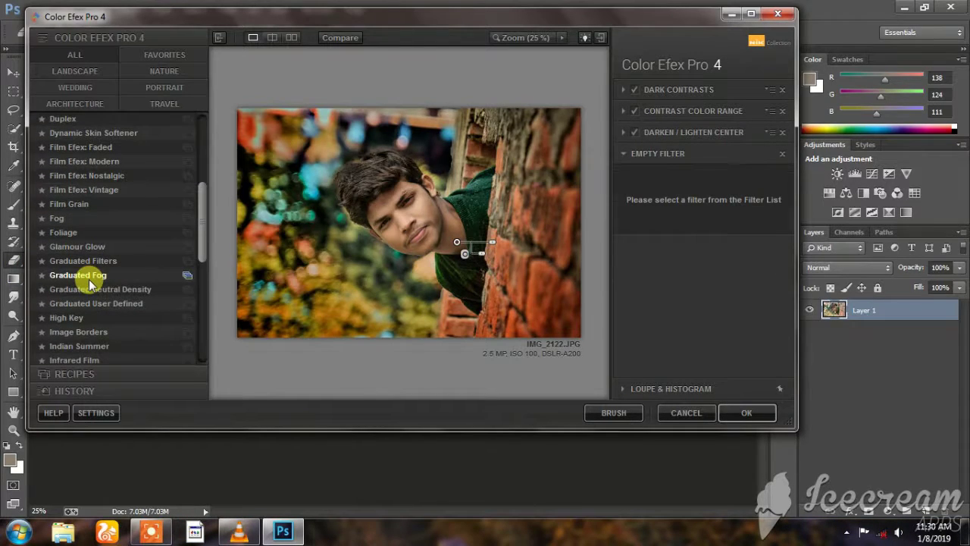
scroll(89, 282, down, 1)
click(91, 306)
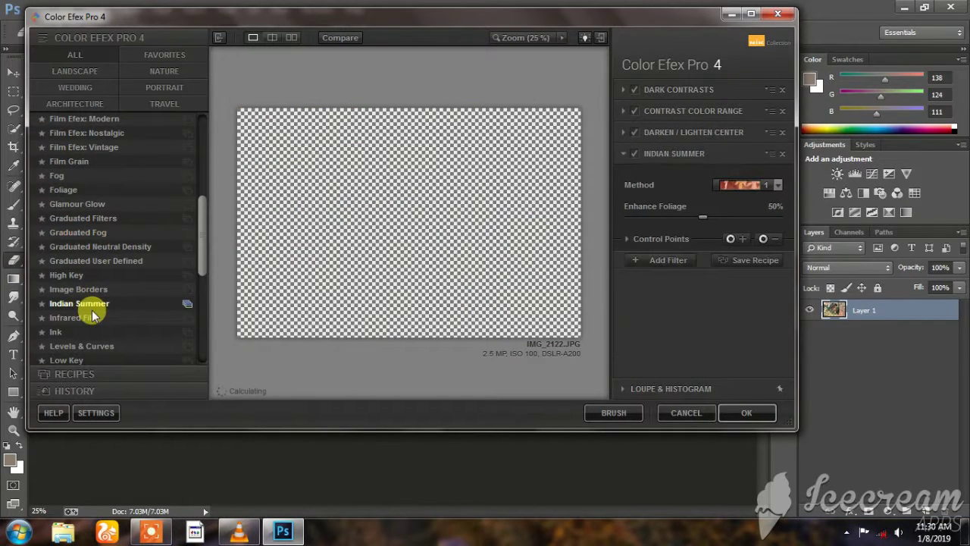
scroll(91, 317, down, 1)
click(783, 153)
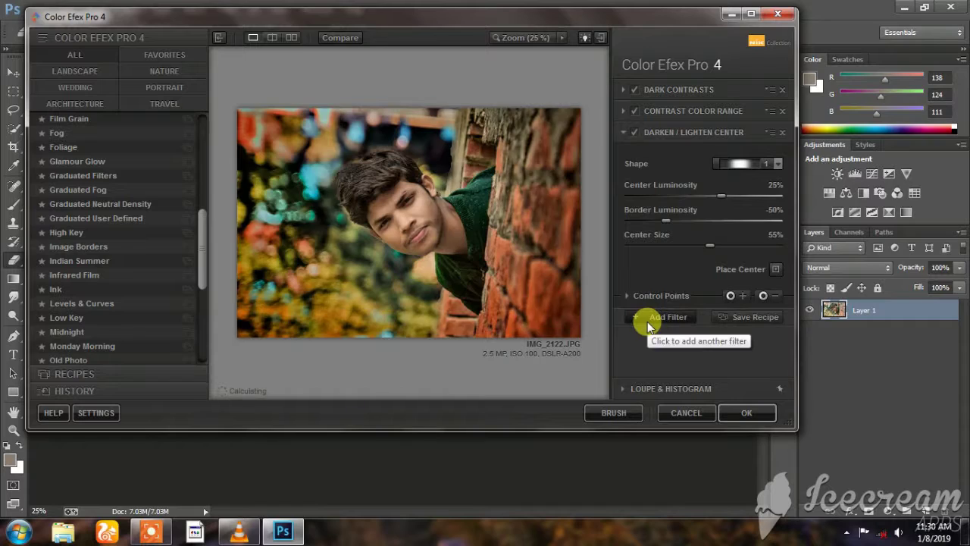
Add a Vignette Filter, adjust its size, and apply the grade to the photo.
click(648, 322)
drag(369, 17, 503, 35)
scroll(225, 205, down, 6)
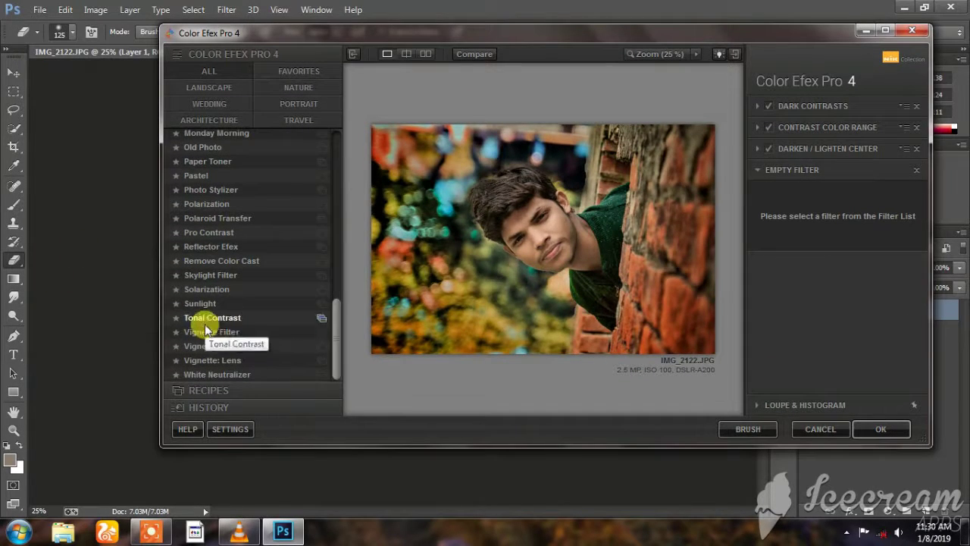
click(210, 332)
drag(790, 306, 777, 310)
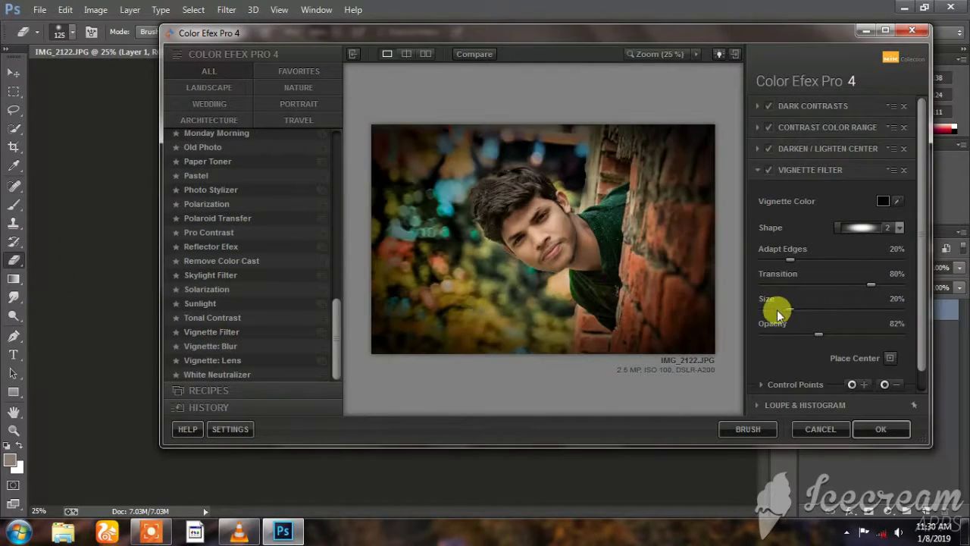
click(881, 429)
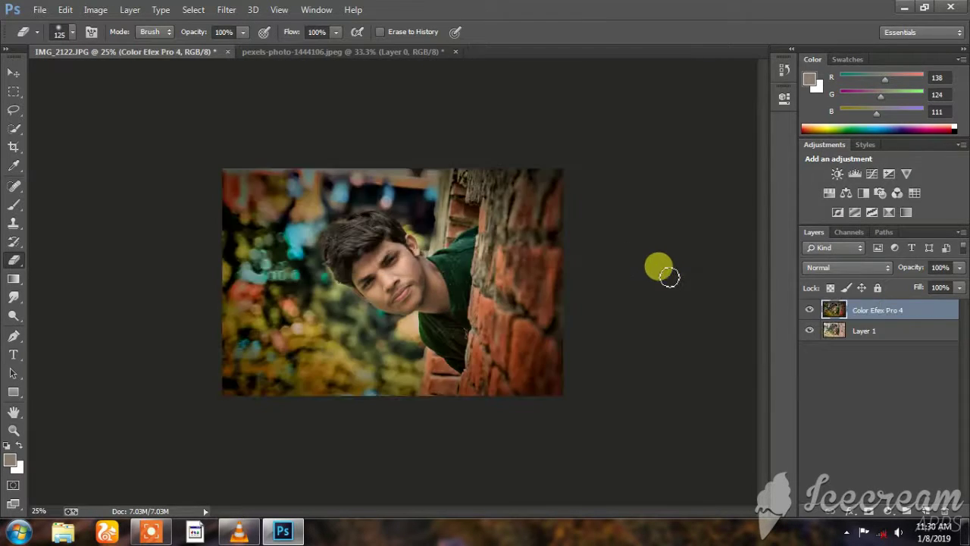
Zoom in to inspect the Color Efex grade, then zoom back out to the whole photo.
click(408, 250)
click(401, 201)
alt+click(405, 162)
alt+click(438, 227)
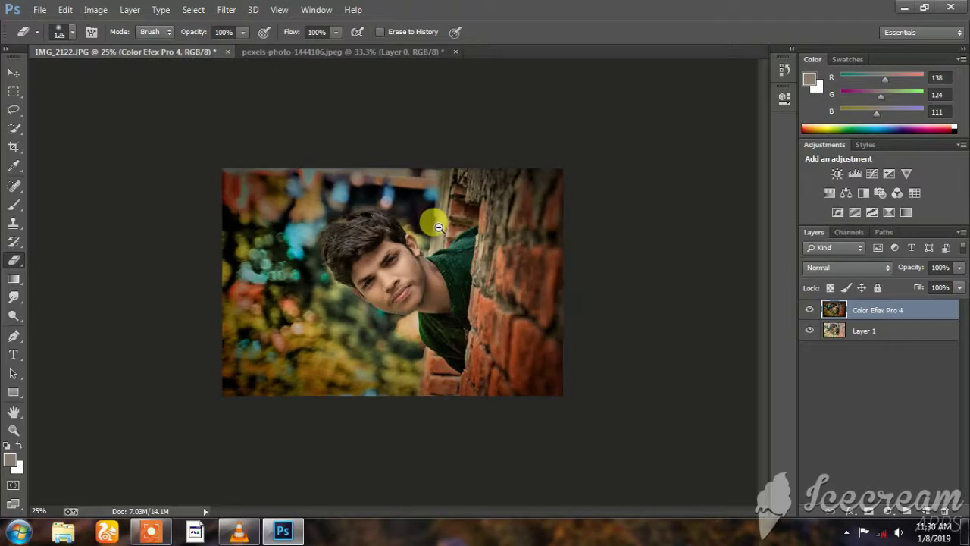
click(534, 269)
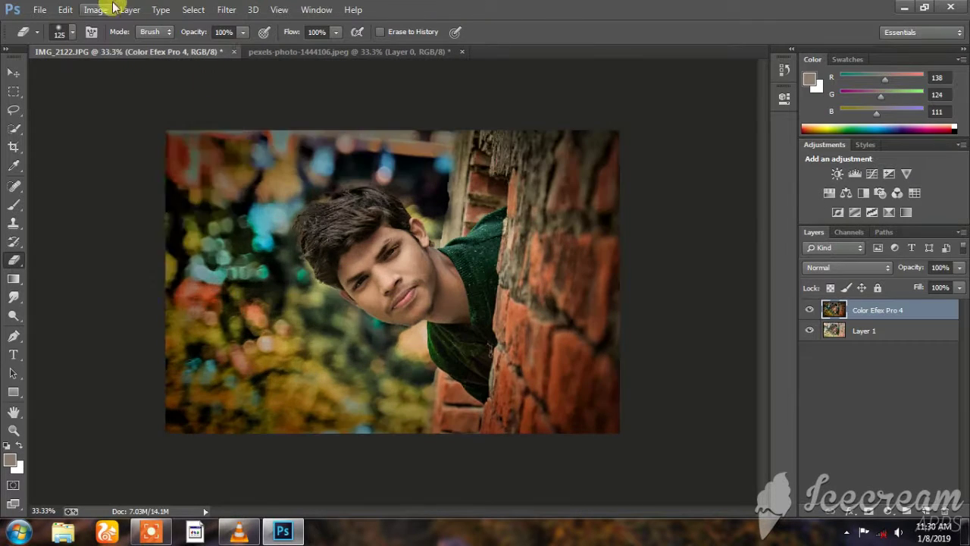
click(95, 9)
Add a Color Lookup with a 3DLUT file, previewing Orange and Blue, Orange and Teal and Augusta.
click(286, 187)
click(758, 114)
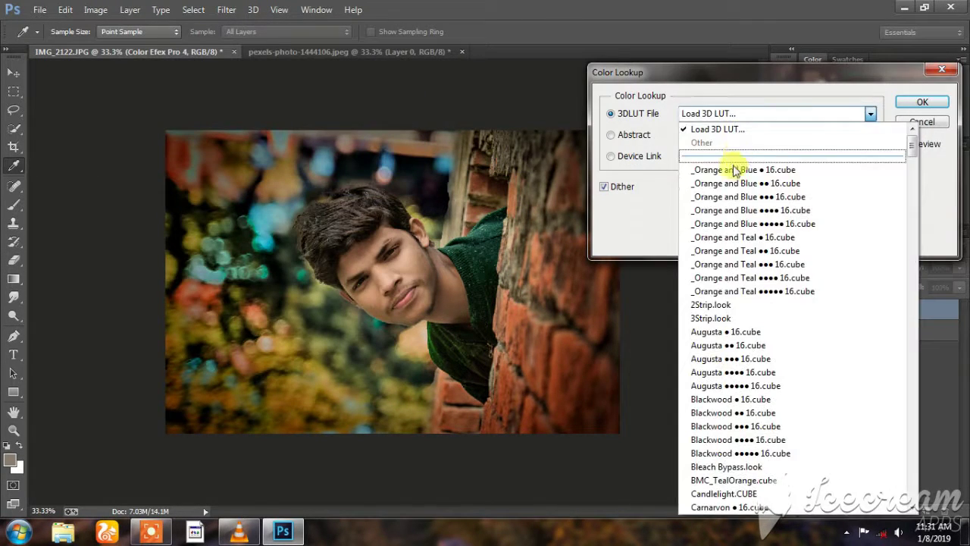
click(734, 163)
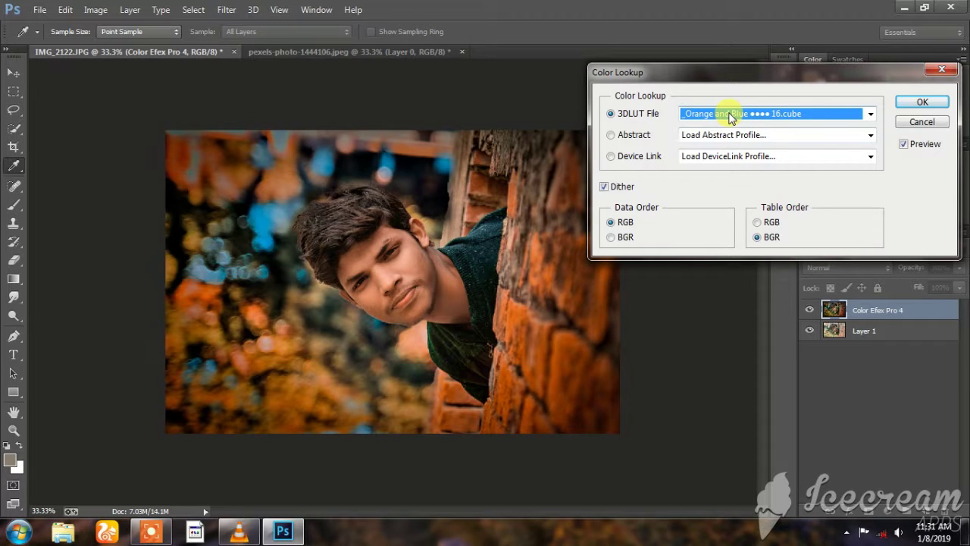
key(Down)
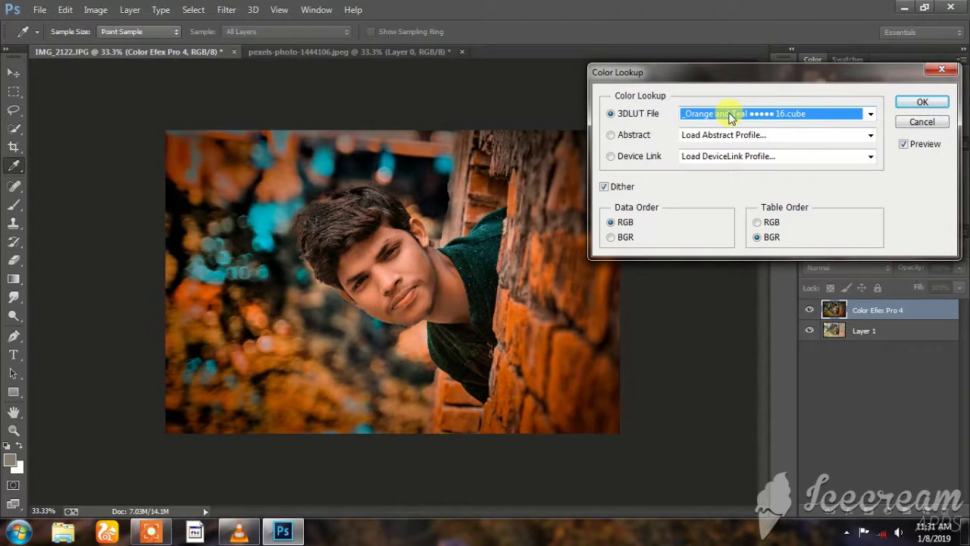
key(Down)
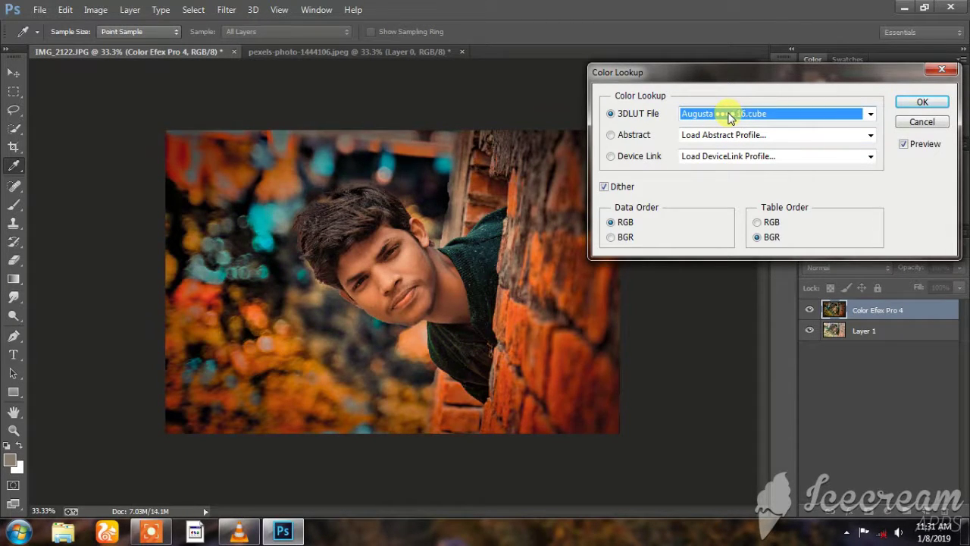
key(Down)
Preview further lookup tables, then settle back on Orange and Blue 16.cube.
key(Down)
key(Down)
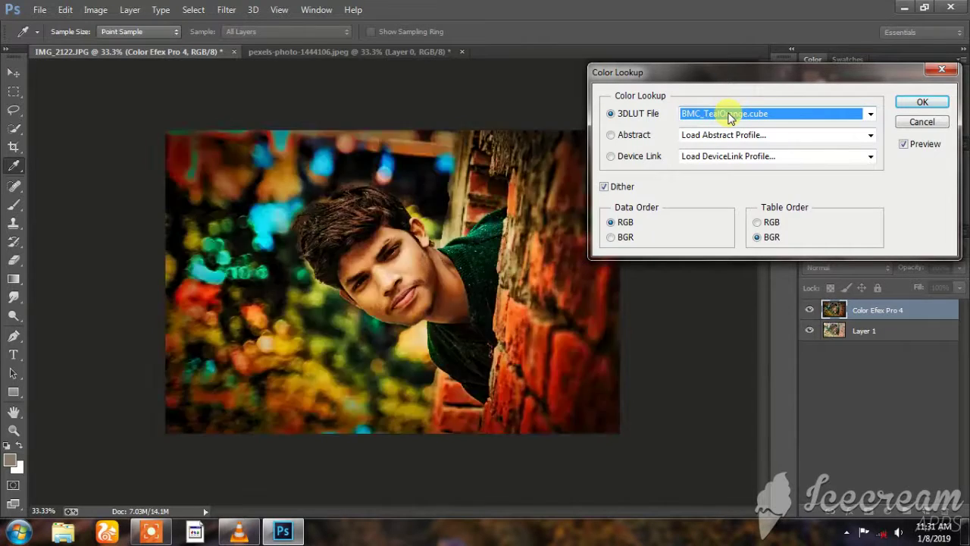
key(Down)
key(Down)
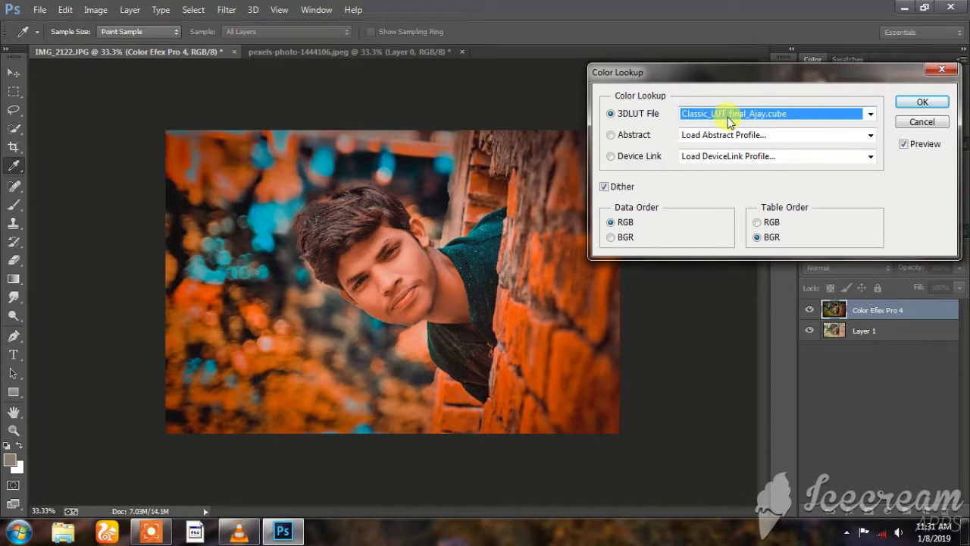
key(Down)
key(Down)
key(Down)
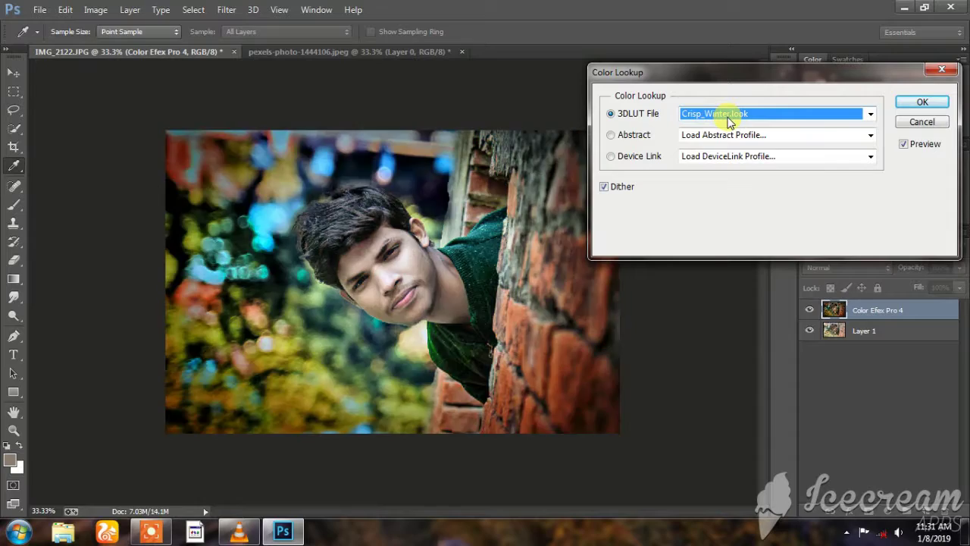
key(Down)
key(Down)
key(Down)
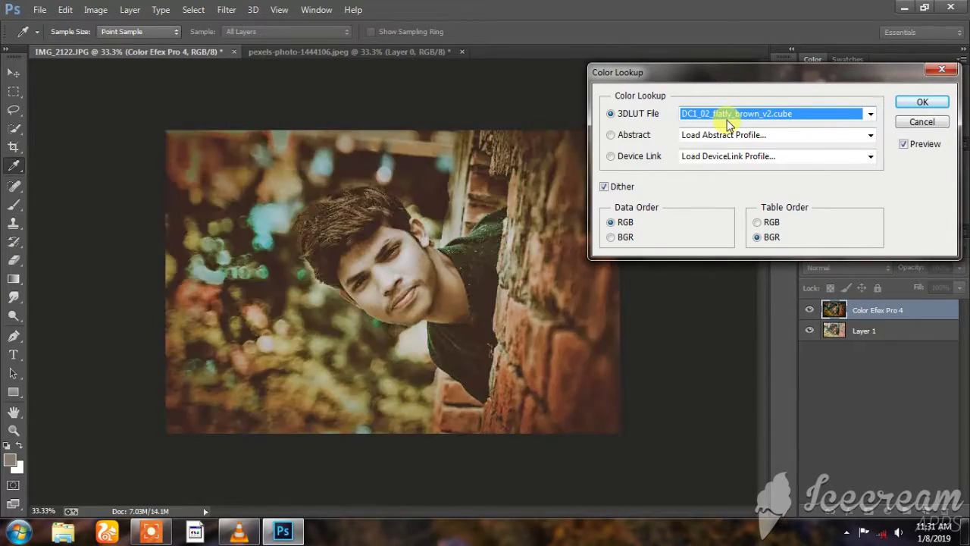
key(Down)
key(Down)
key(Down)
key(Down)
click(727, 125)
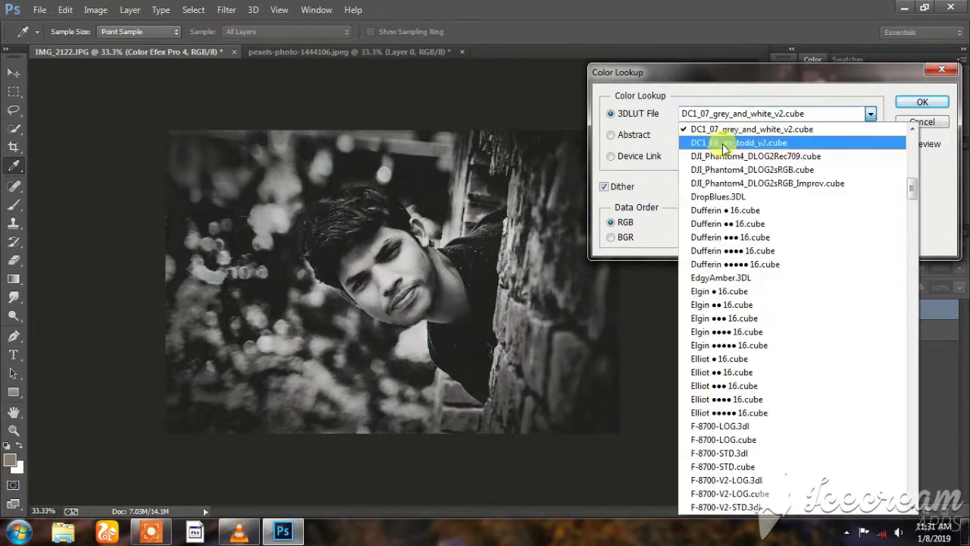
scroll(716, 151, up, 5)
click(717, 155)
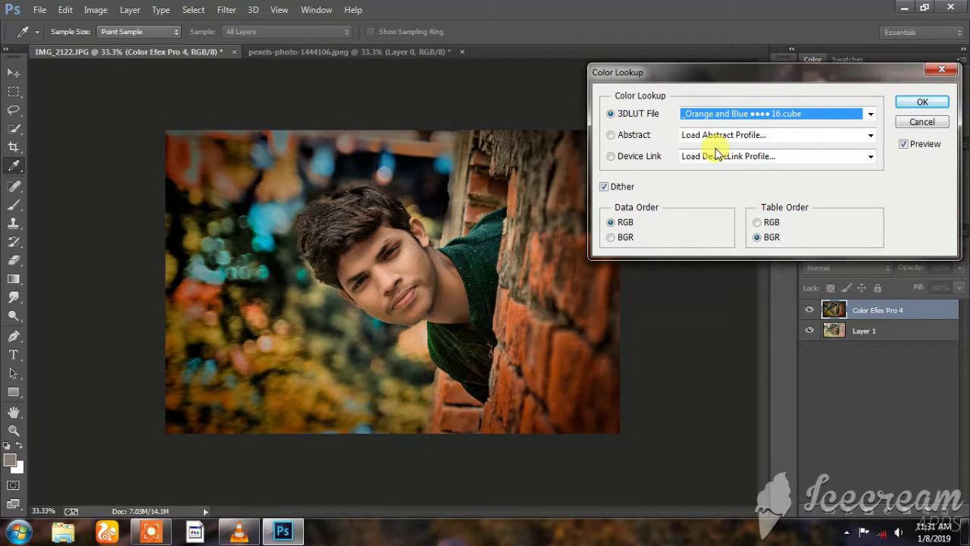
Confirm the Orange and Blue lookup, erase its grade from the face, and merge the layers down.
click(922, 103)
key(e)
click(408, 270)
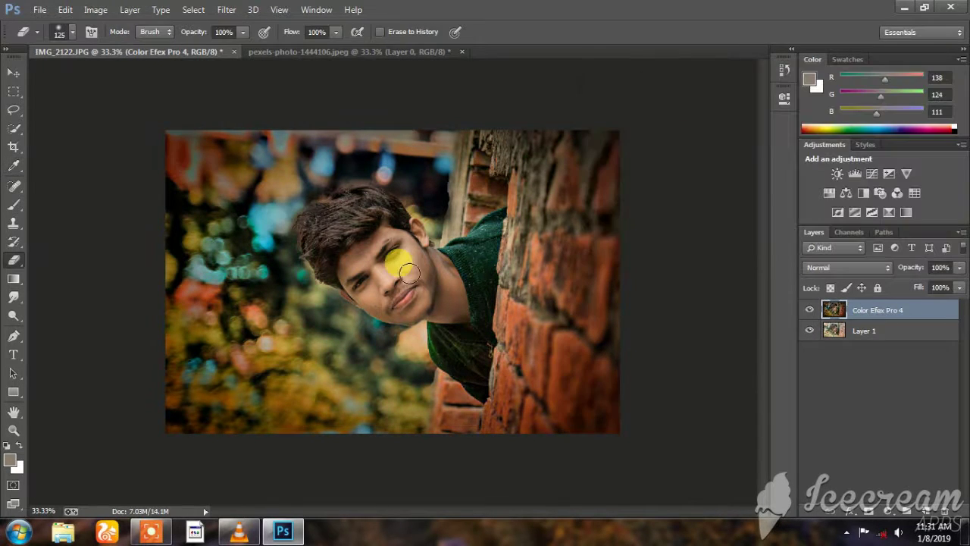
click(399, 247)
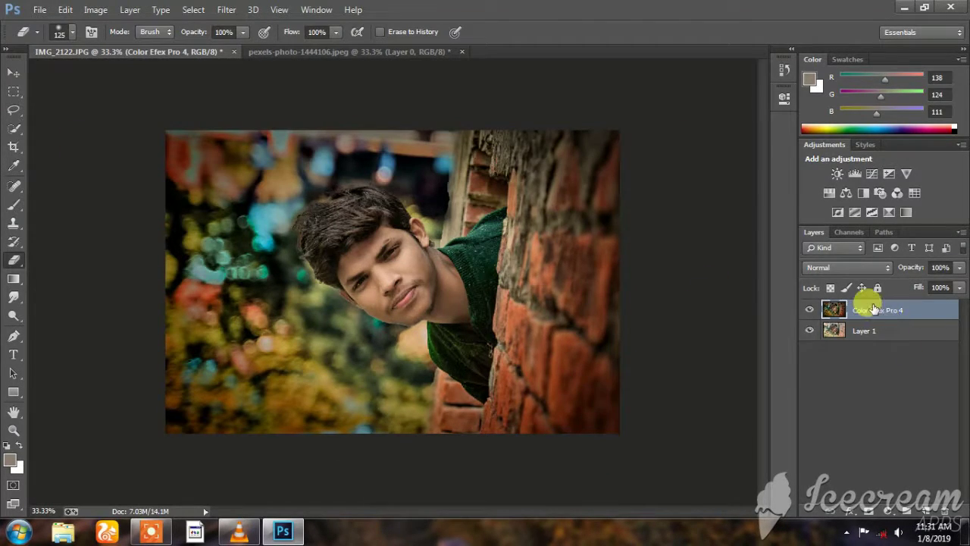
right_click(874, 309)
click(609, 408)
Quick-select the foliage beside and above the man, subtracting the top of his hair.
click(13, 127)
mouse_move(254, 170)
mouse_down()
mouse_move(207, 343)
mouse_move(360, 373)
mouse_up()
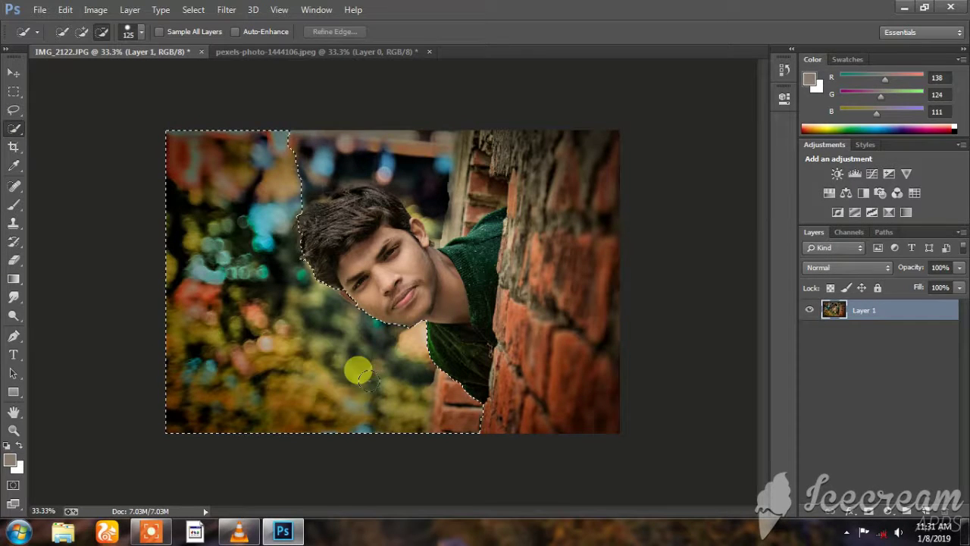
drag(322, 129, 431, 155)
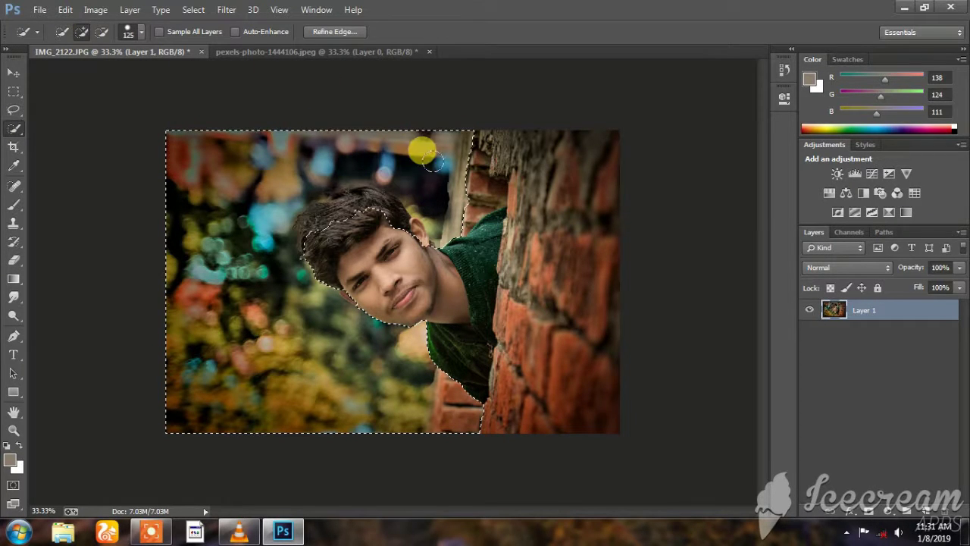
click(102, 31)
click(324, 194)
drag(314, 196, 388, 215)
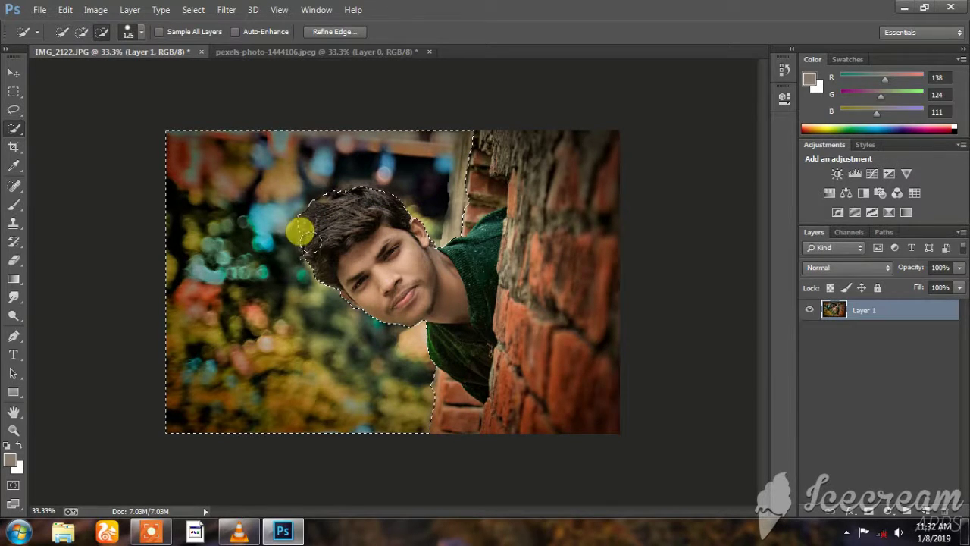
click(95, 9)
Blur the background with a 1.1-pixel Gaussian Blur, deselect, and raise saturation by +10.
click(444, 266)
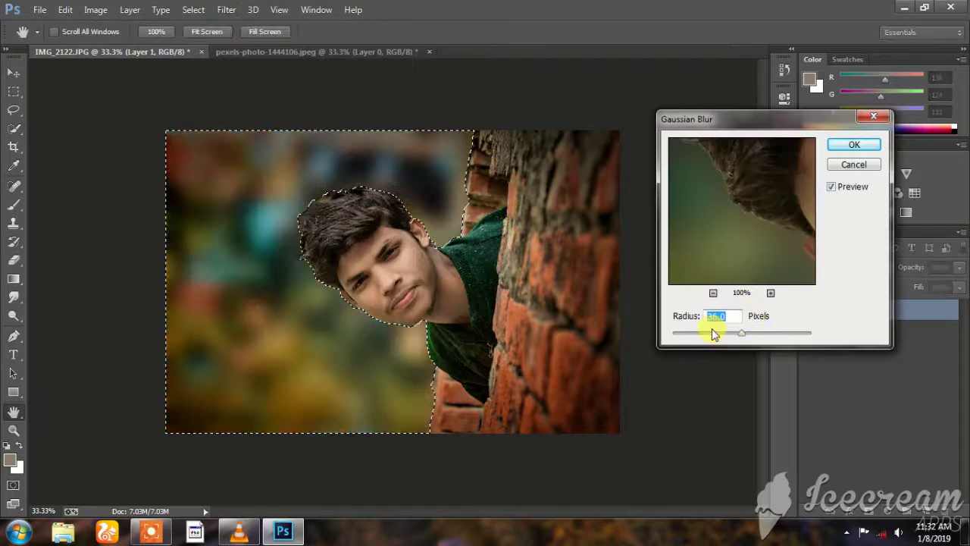
drag(713, 334, 685, 339)
click(841, 151)
right_click(336, 217)
click(336, 219)
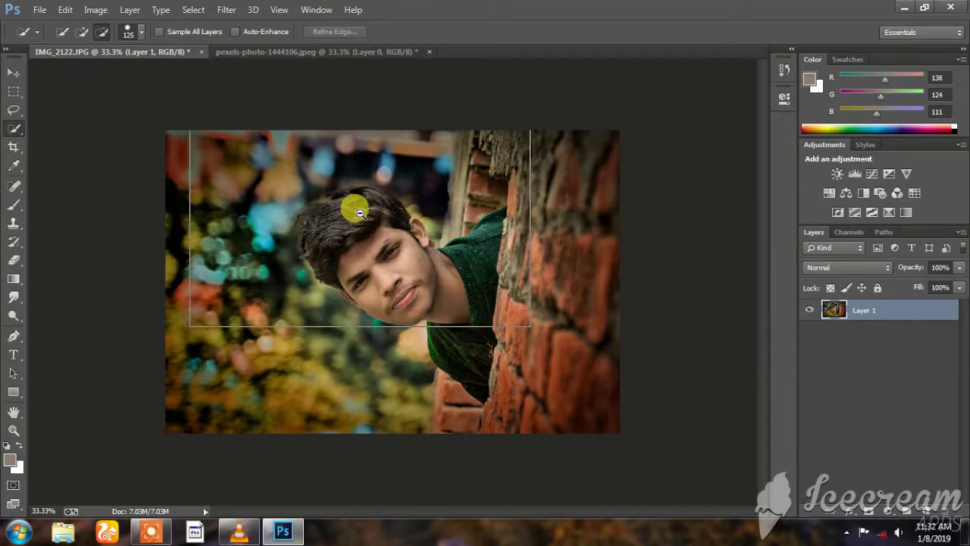
key(ctrl+minus)
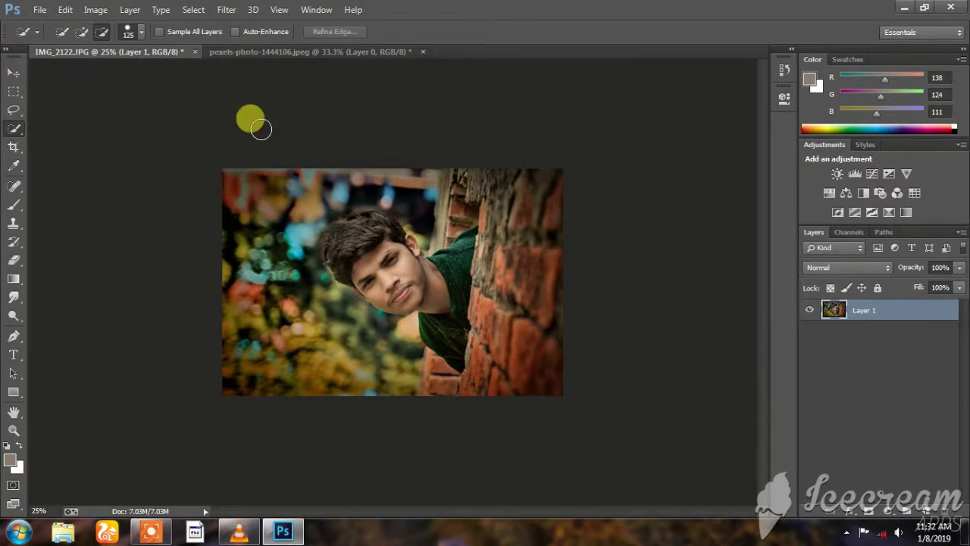
key(ctrl+plus)
key(ctrl+minus)
click(94, 10)
mouse_move(122, 97)
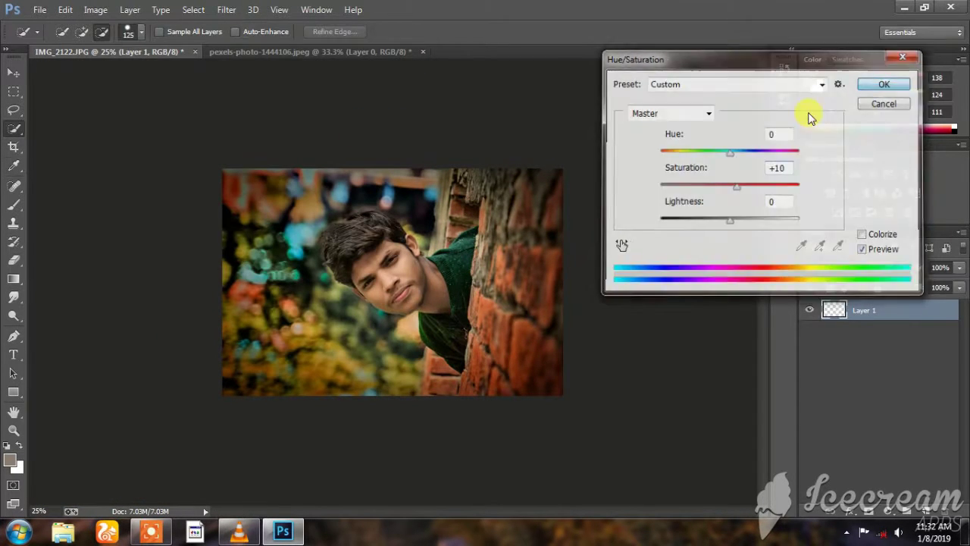
click(887, 82)
Crop the photo to a narrower frame by pulling the left edge inward.
key(c)
mouse_move(329, 246)
mouse_down()
mouse_move(402, 319)
mouse_move(553, 391)
mouse_up()
right_click(403, 272)
click(440, 165)
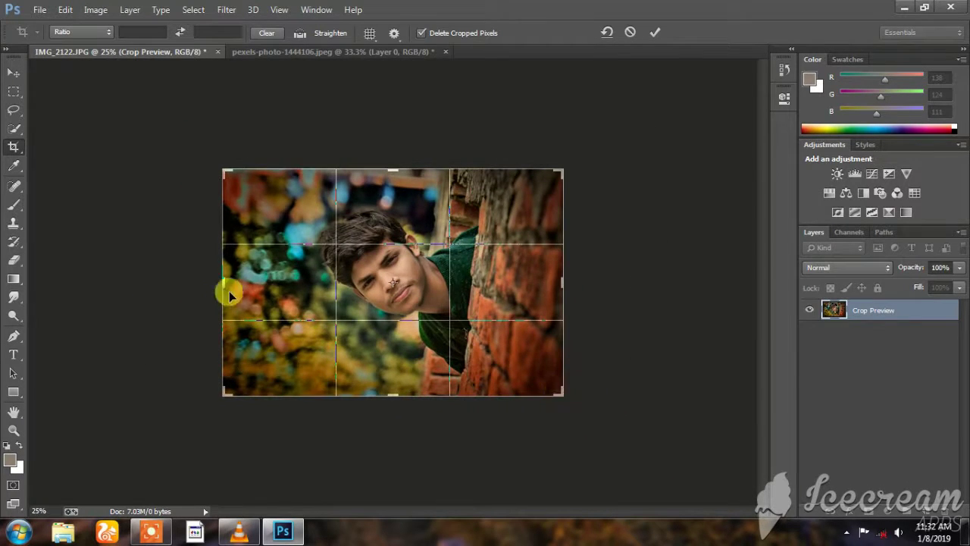
drag(229, 282, 208, 282)
key(Return)
ctrl+click(370, 232)
key(ctrl+minus)
key(ctrl+minus)
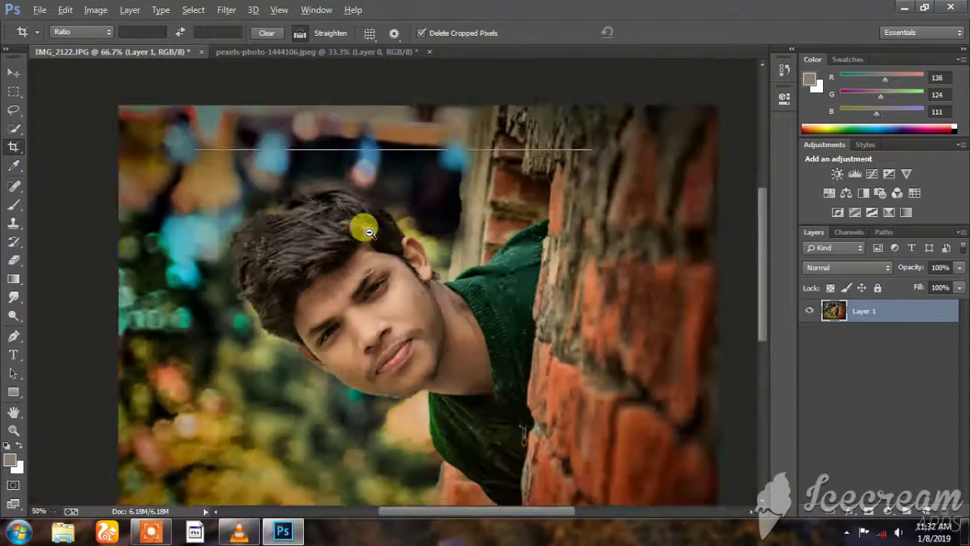
key(ctrl+minus)
key(ctrl+minus)
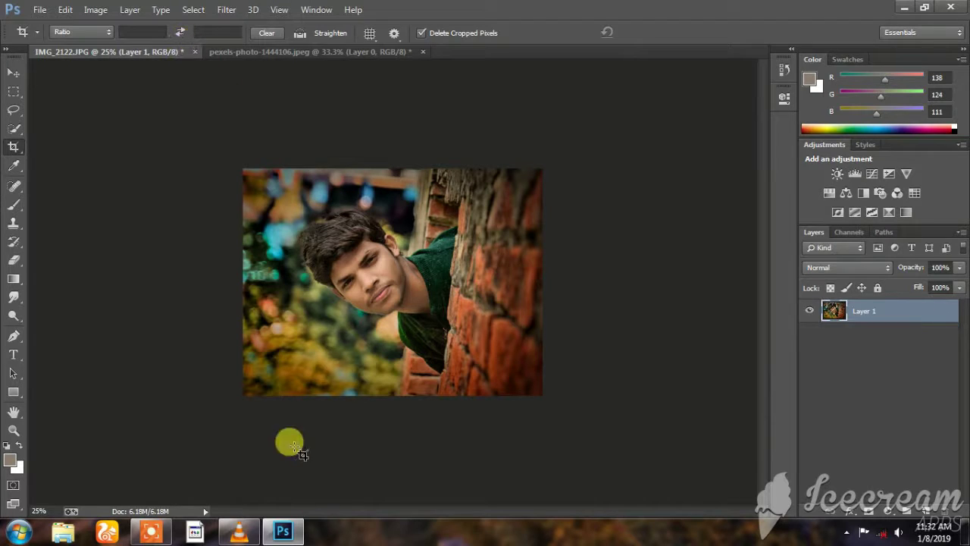